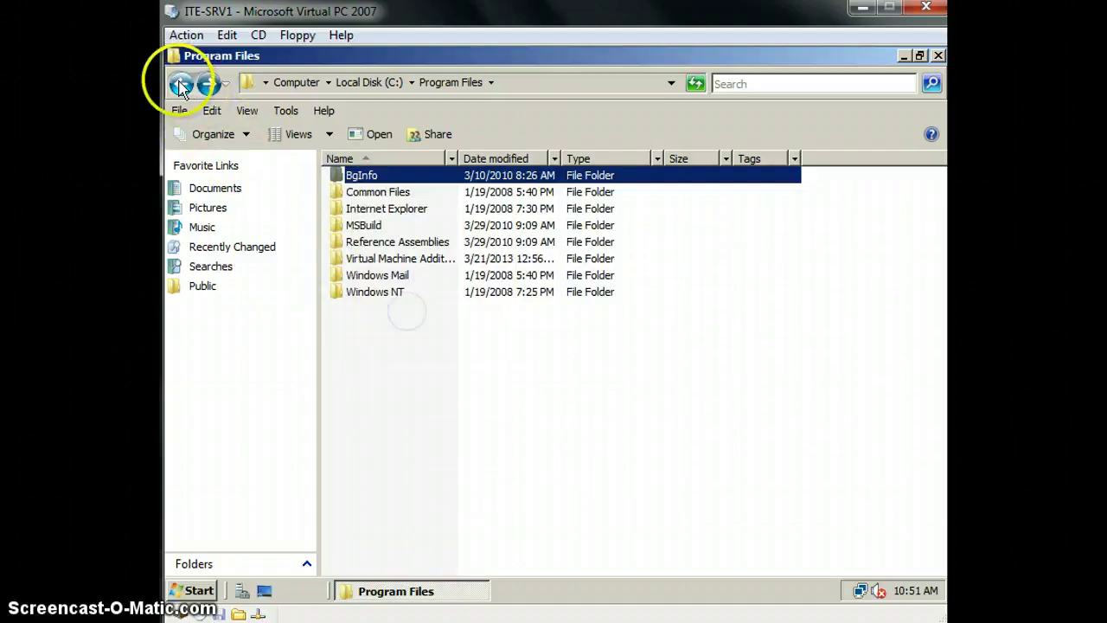
Paste the copied BgInfo folder from Program Files into the root of Local Disk (D:).
{"action": "left_click", "coordinate": [180, 83]}
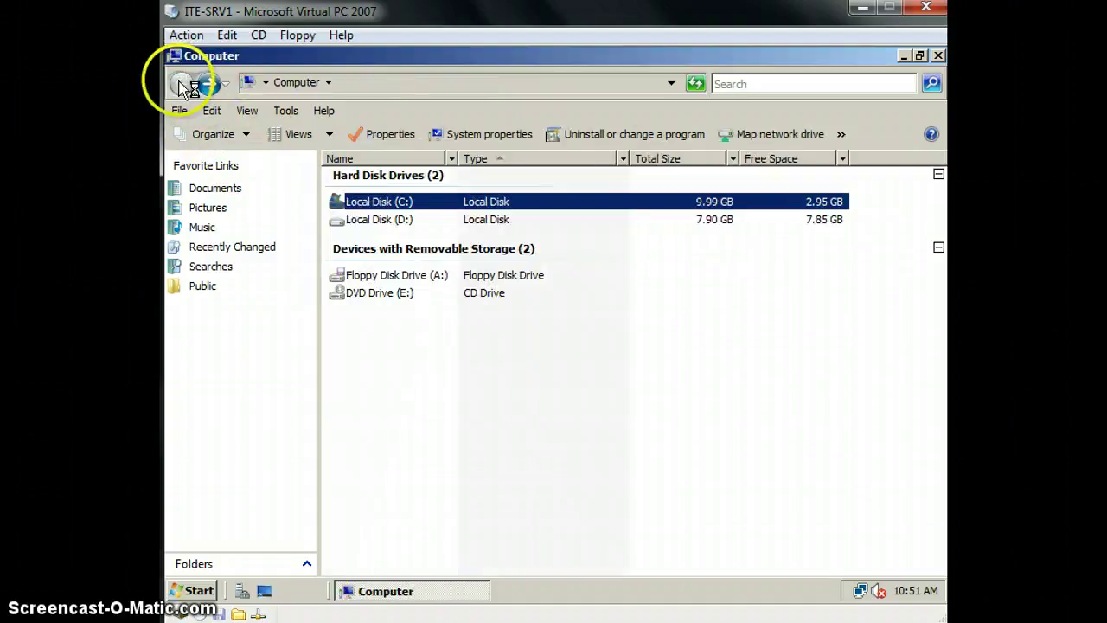
{"action": "double_click", "coordinate": [367, 220]}
{"action": "right_click", "coordinate": [401, 244]}
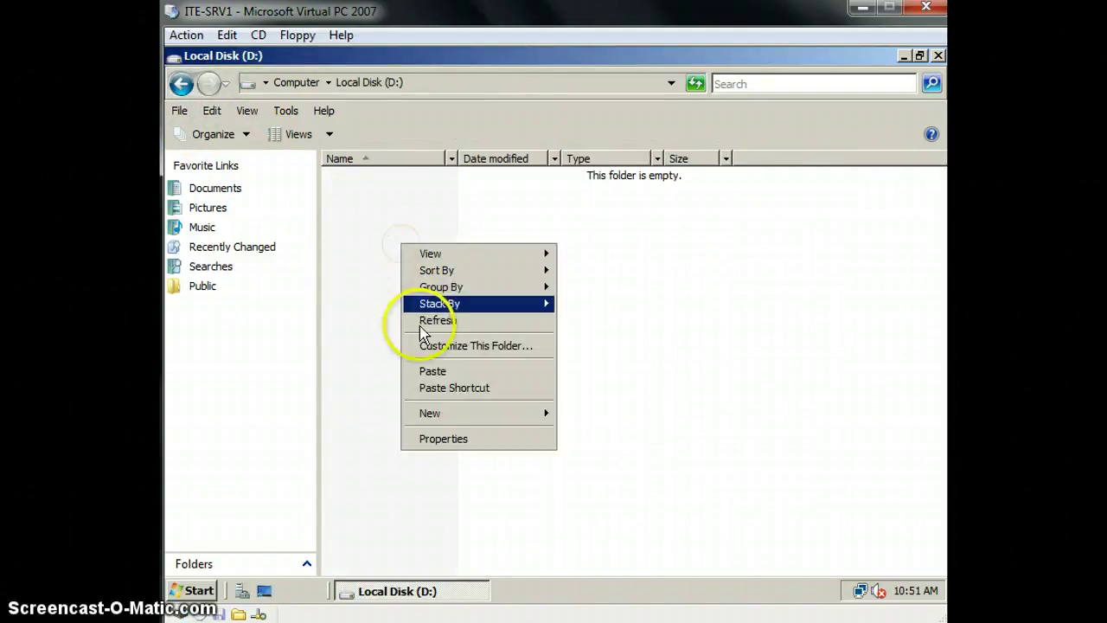
{"action": "left_click", "coordinate": [428, 370]}
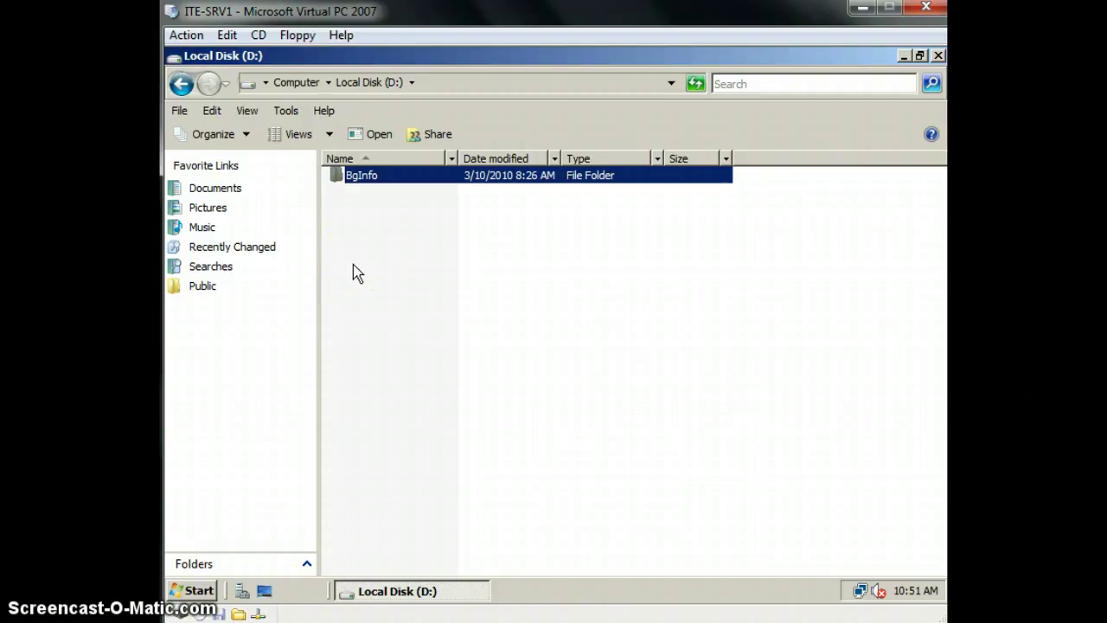
Open Server Manager and minimize the Local Disk (D:) window that covers it.
{"action": "left_click", "coordinate": [197, 590]}
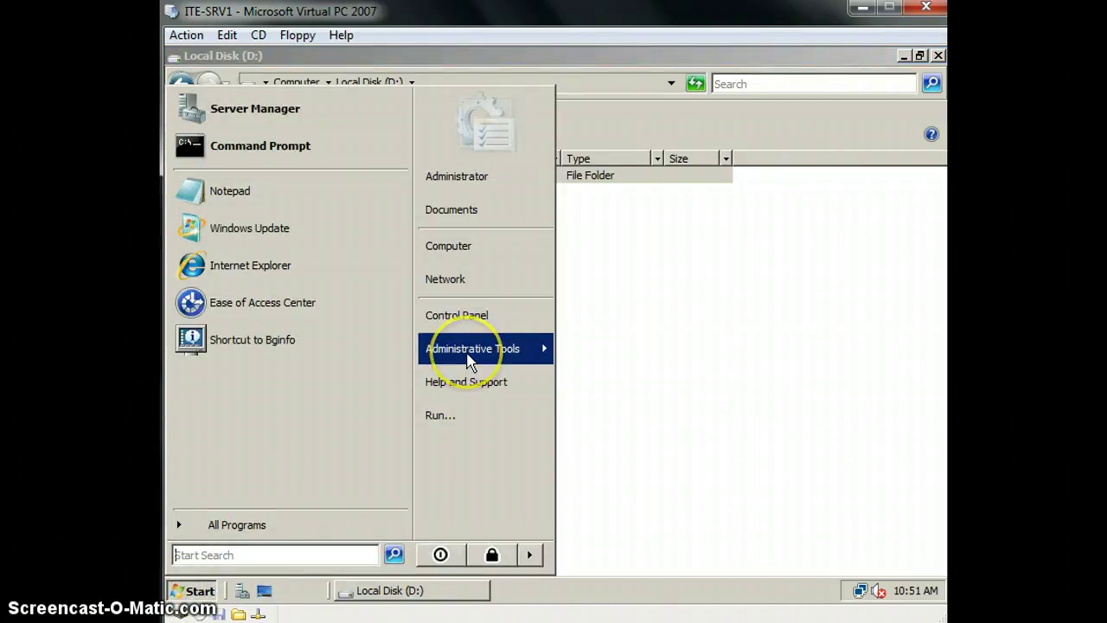
{"action": "left_click", "coordinate": [470, 361]}
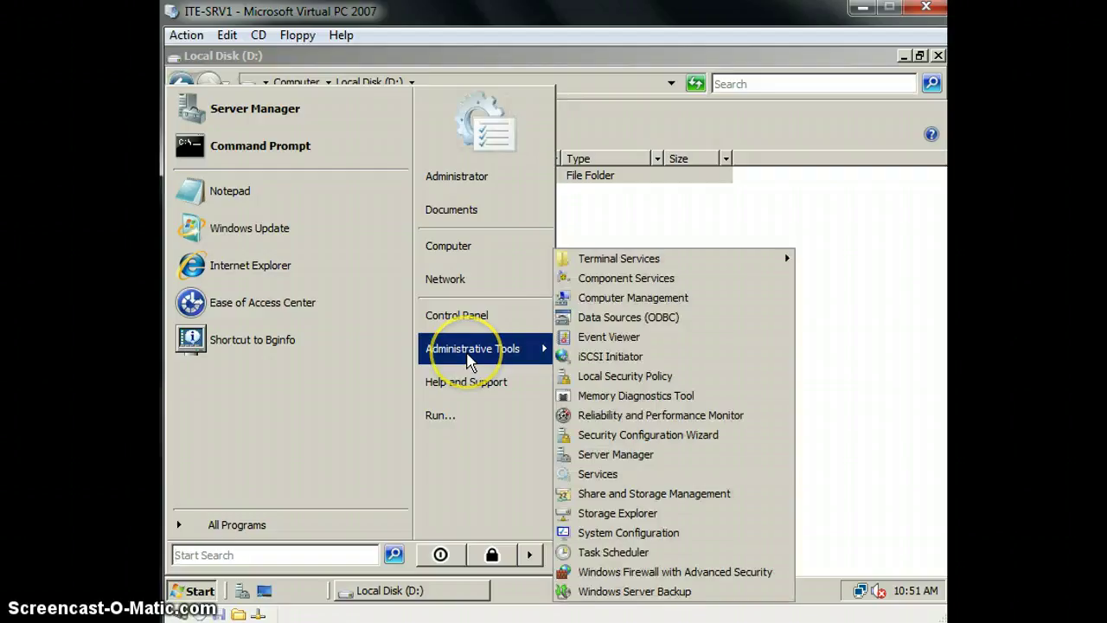
{"action": "left_click", "coordinate": [597, 455]}
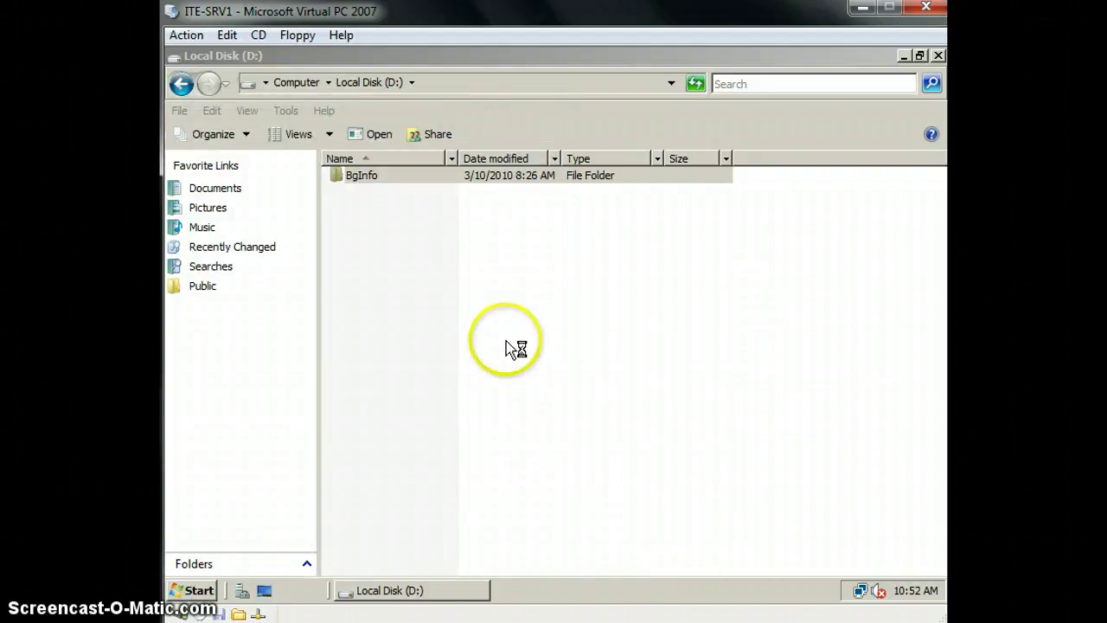
{"action": "right_click", "coordinate": [506, 340]}
{"action": "left_click", "coordinate": [477, 300]}
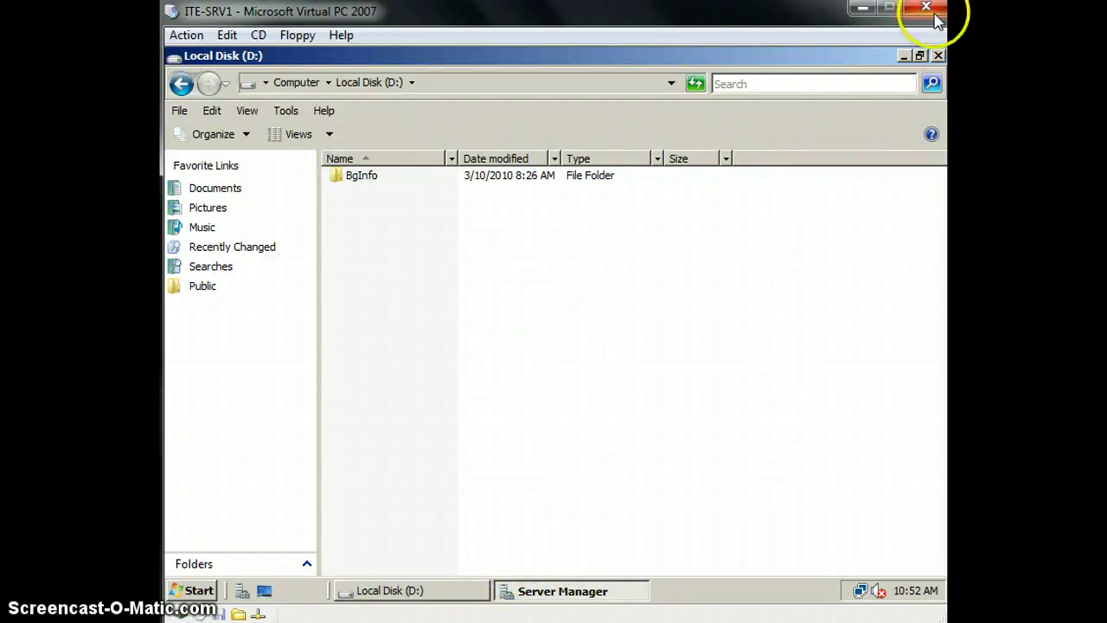
{"action": "left_click", "coordinate": [902, 55]}
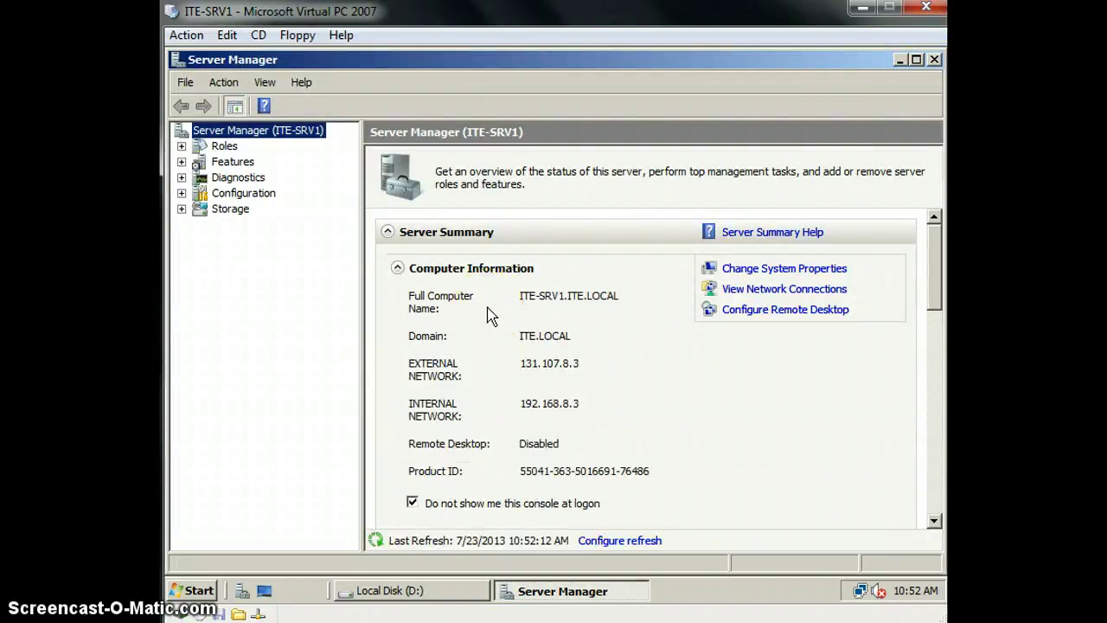
Start adding features to the server and select Windows Server Backup Features for installation.
{"action": "right_click", "coordinate": [227, 165]}
{"action": "left_click", "coordinate": [247, 169]}
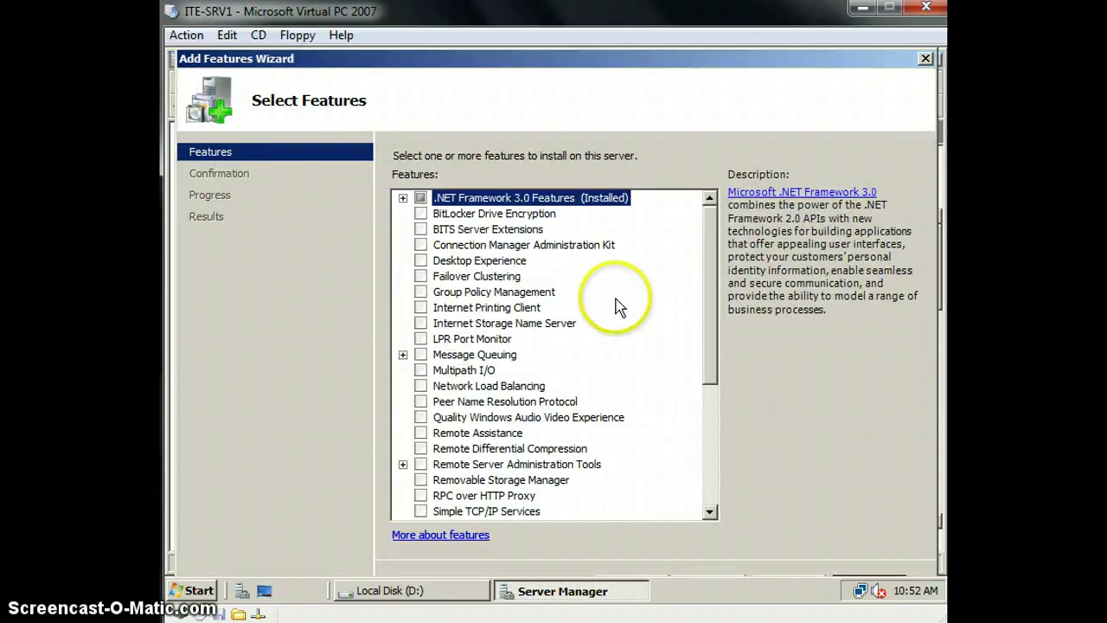
{"action": "left_click_drag", "start_coordinate": [715, 246], "coordinate": [719, 387]}
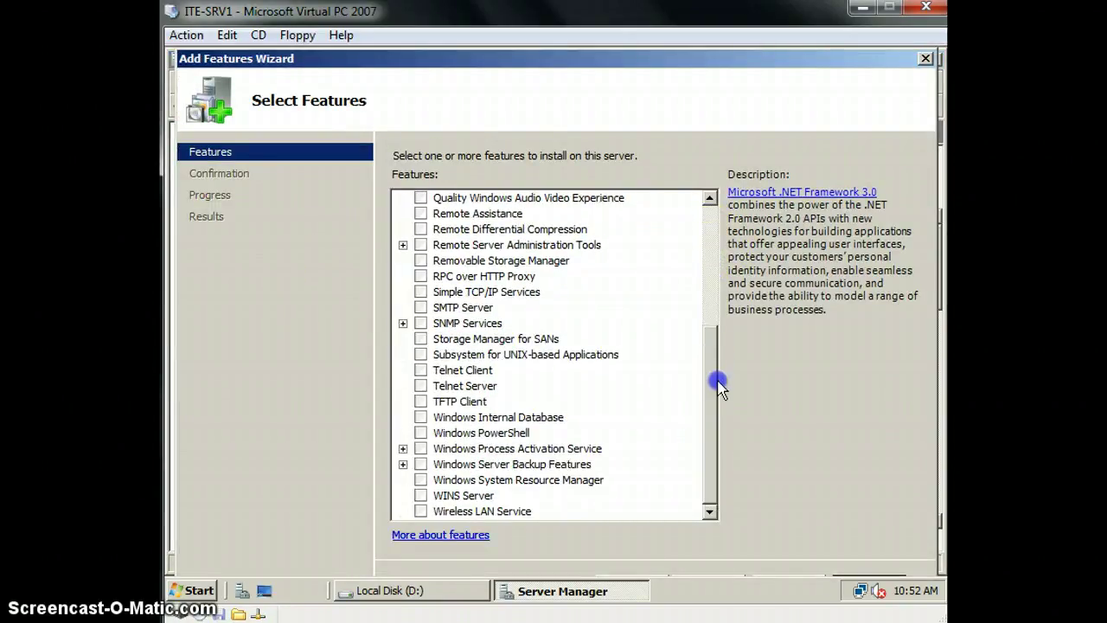
{"action": "left_click", "coordinate": [421, 465]}
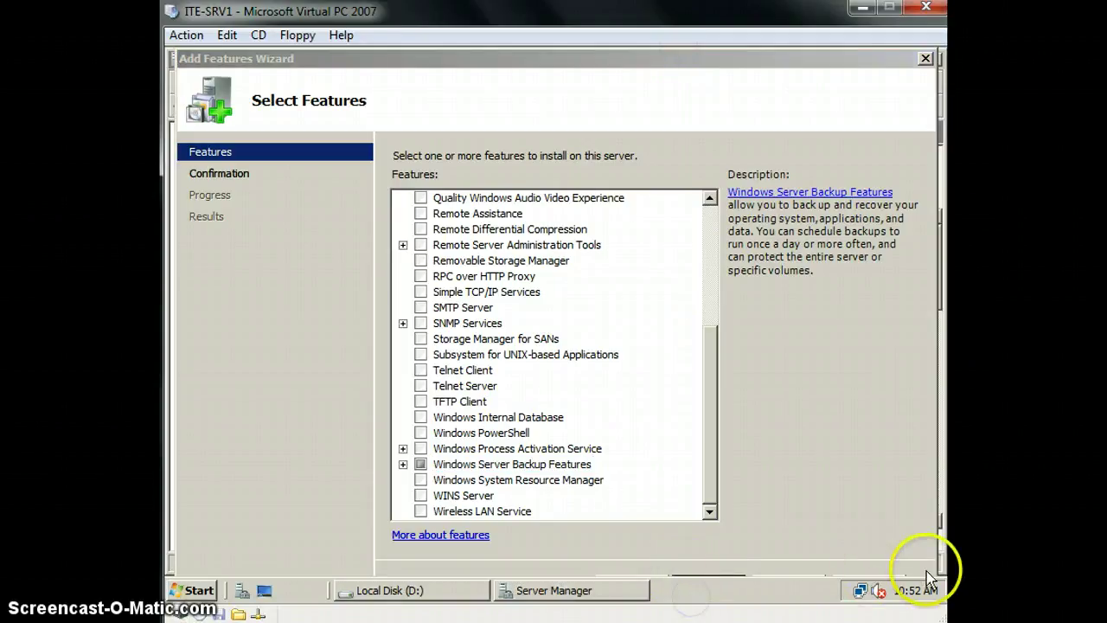
Install the selected Windows Server Backup Features, then close the wizard and Server Manager.
{"action": "left_click", "coordinate": [705, 61]}
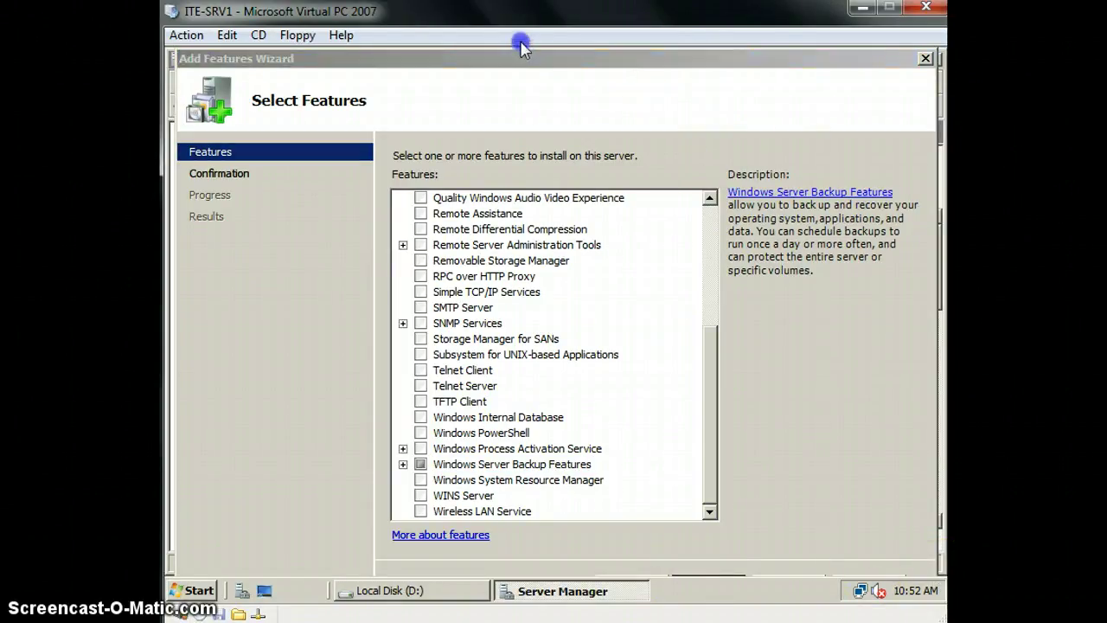
{"action": "mouse_move", "coordinate": [536, 61]}
{"action": "left_mouse_down"}
{"action": "mouse_move", "coordinate": [470, 67]}
{"action": "mouse_move", "coordinate": [519, 82]}
{"action": "mouse_move", "coordinate": [538, 52]}
{"action": "left_mouse_up"}
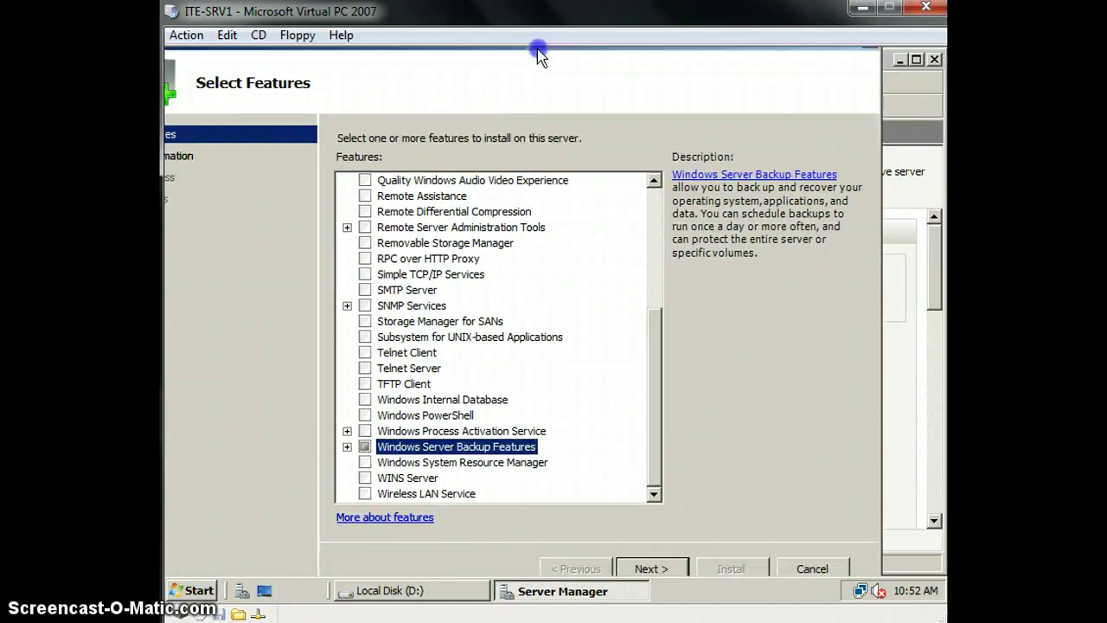
{"action": "left_click", "coordinate": [649, 569]}
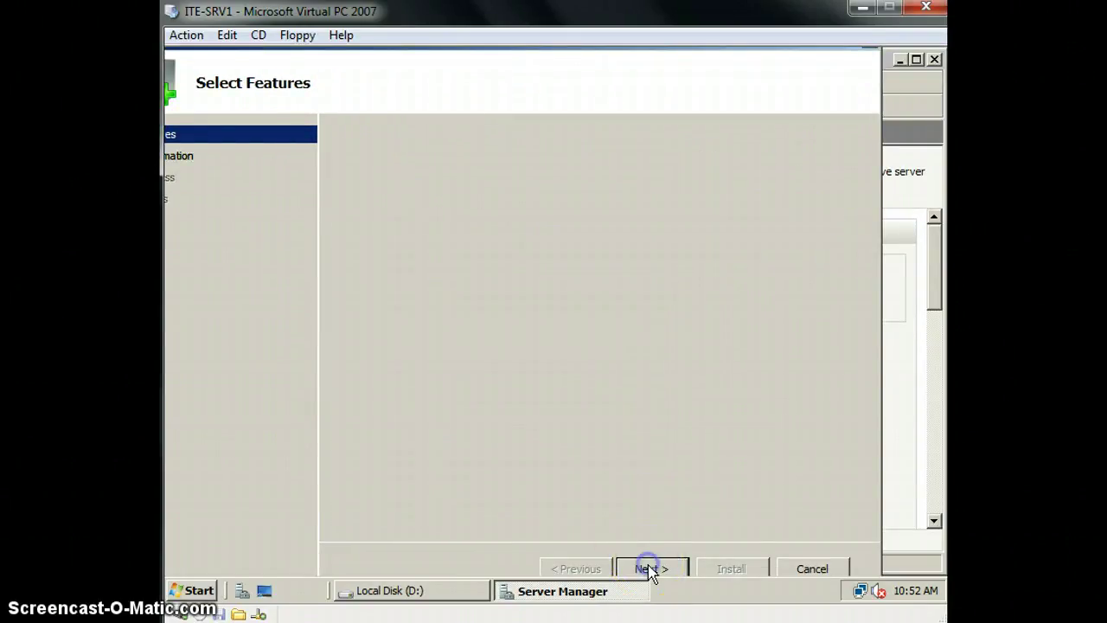
{"action": "left_click", "coordinate": [717, 570]}
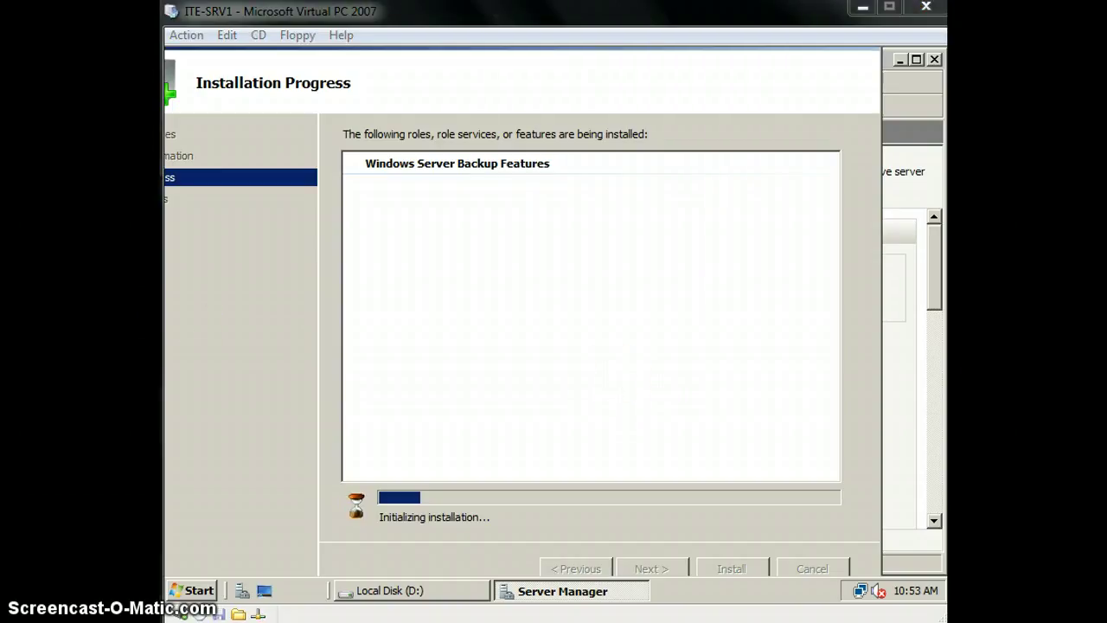
{"action": "left_click", "coordinate": [260, 328]}
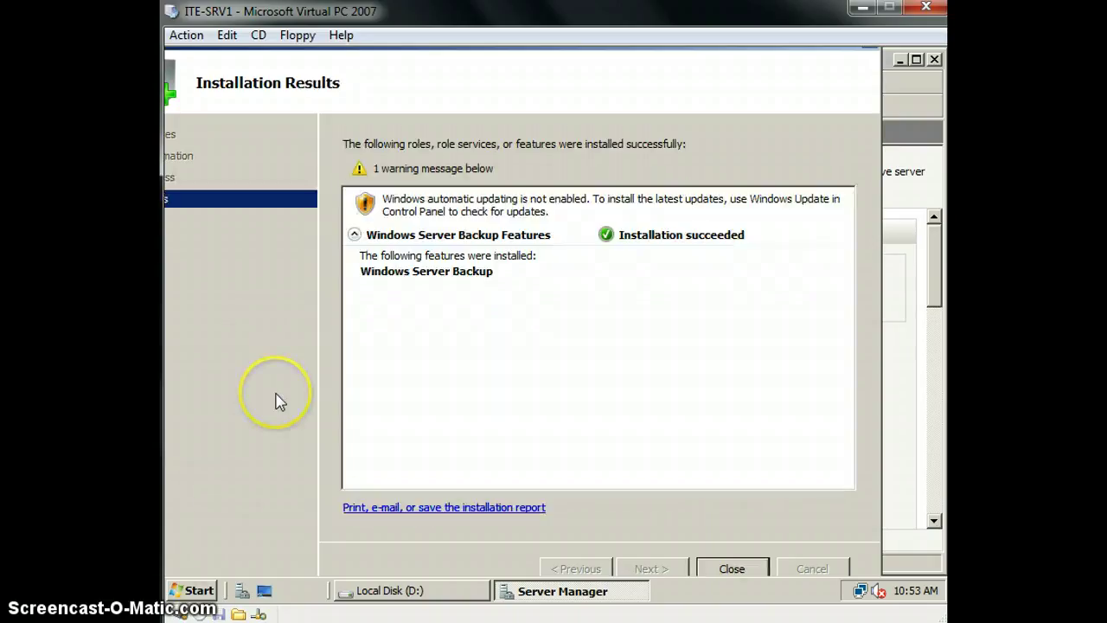
{"action": "left_click", "coordinate": [729, 567]}
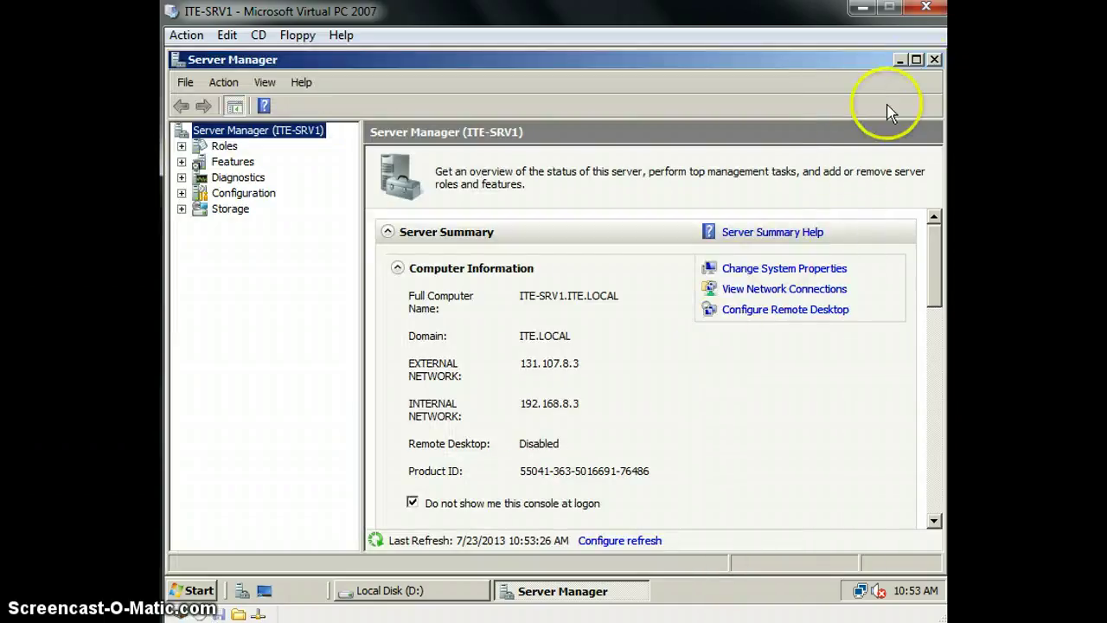
{"action": "left_click", "coordinate": [934, 60]}
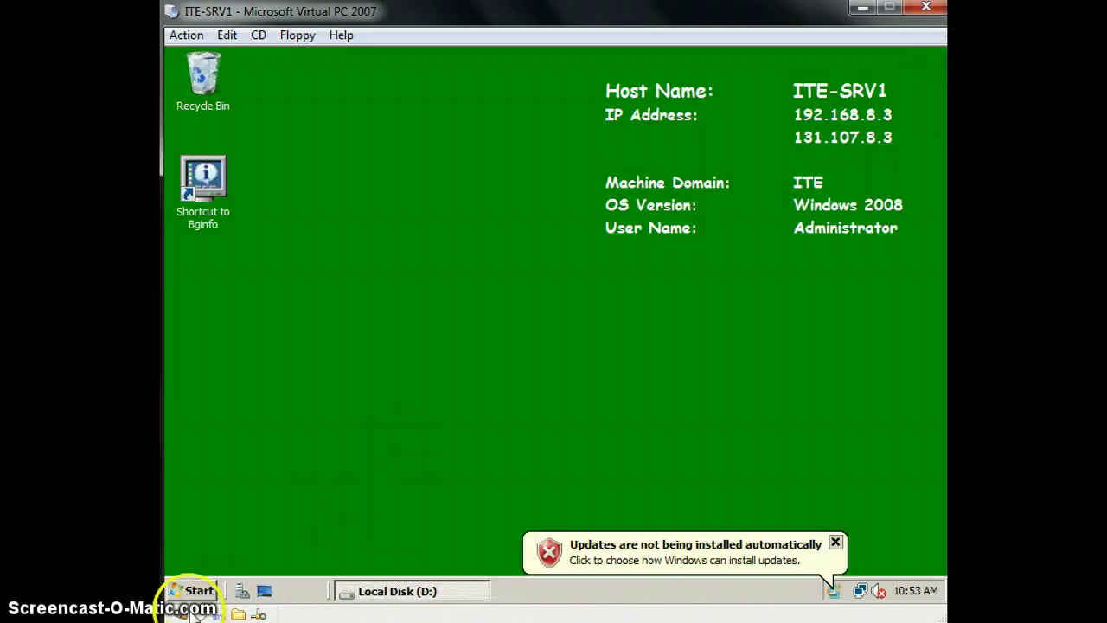
Open the Windows Server Backup administrative tool.
{"action": "left_click", "coordinate": [192, 591]}
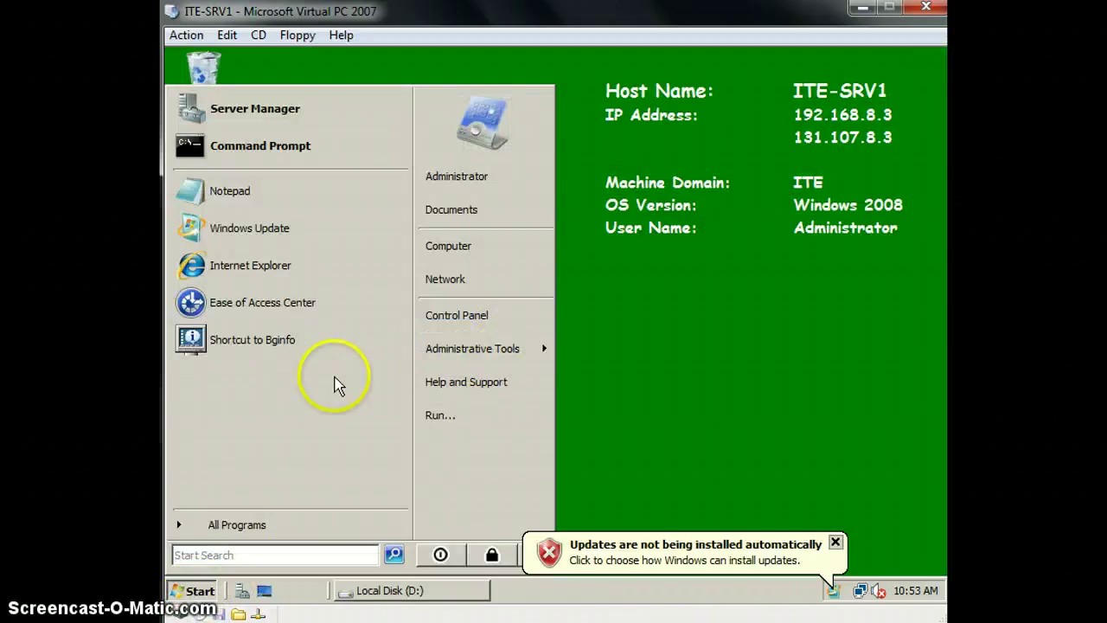
{"action": "left_click", "coordinate": [272, 527]}
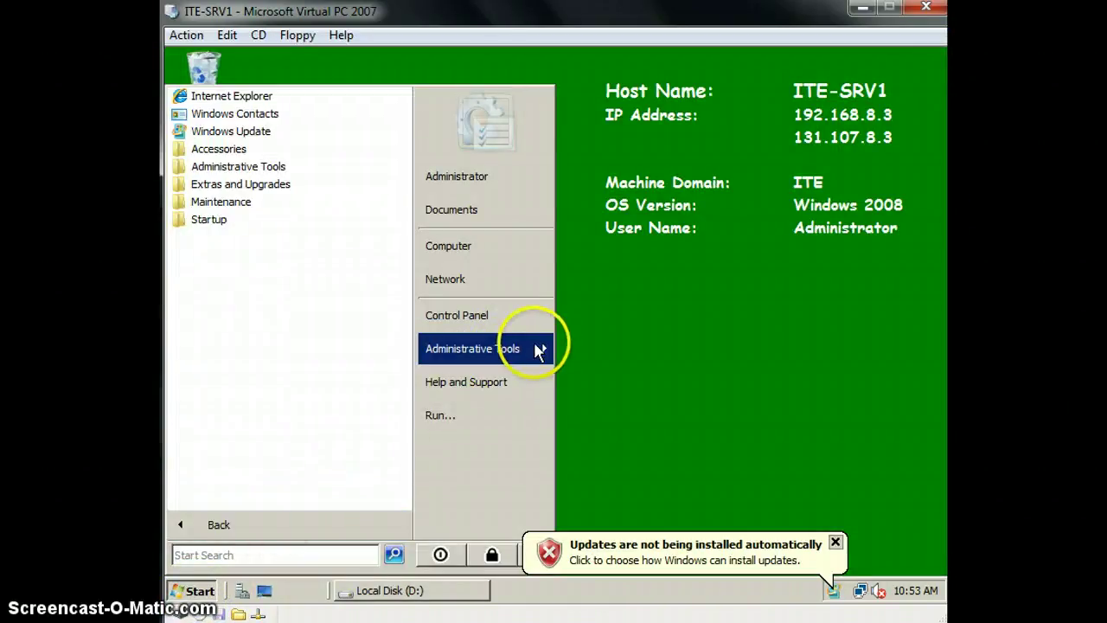
{"action": "mouse_move", "coordinate": [534, 348]}
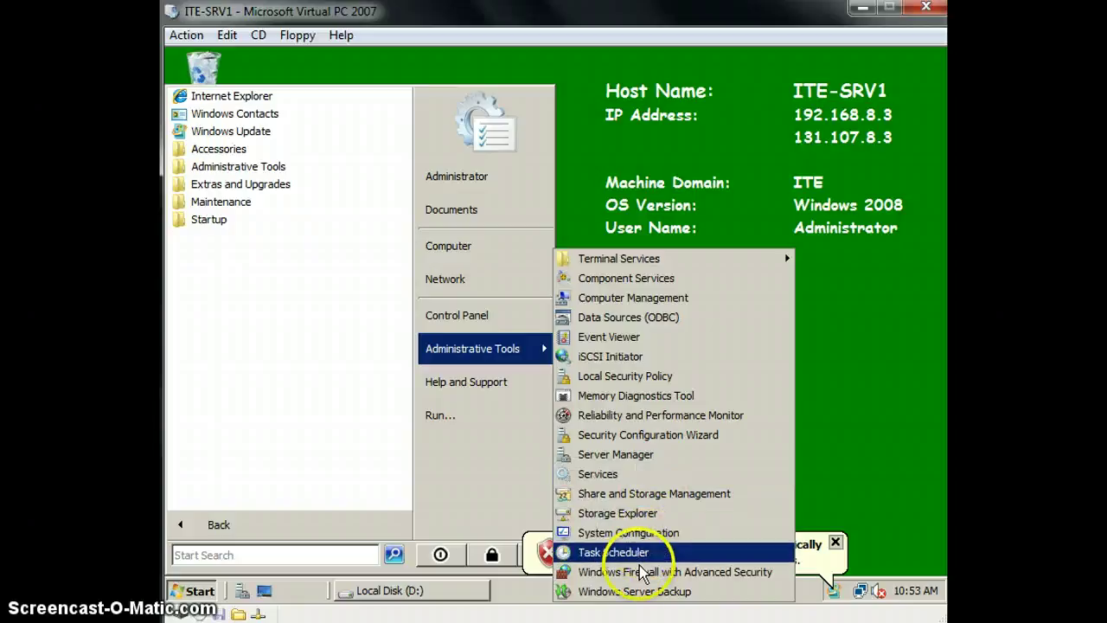
{"action": "left_click", "coordinate": [597, 591]}
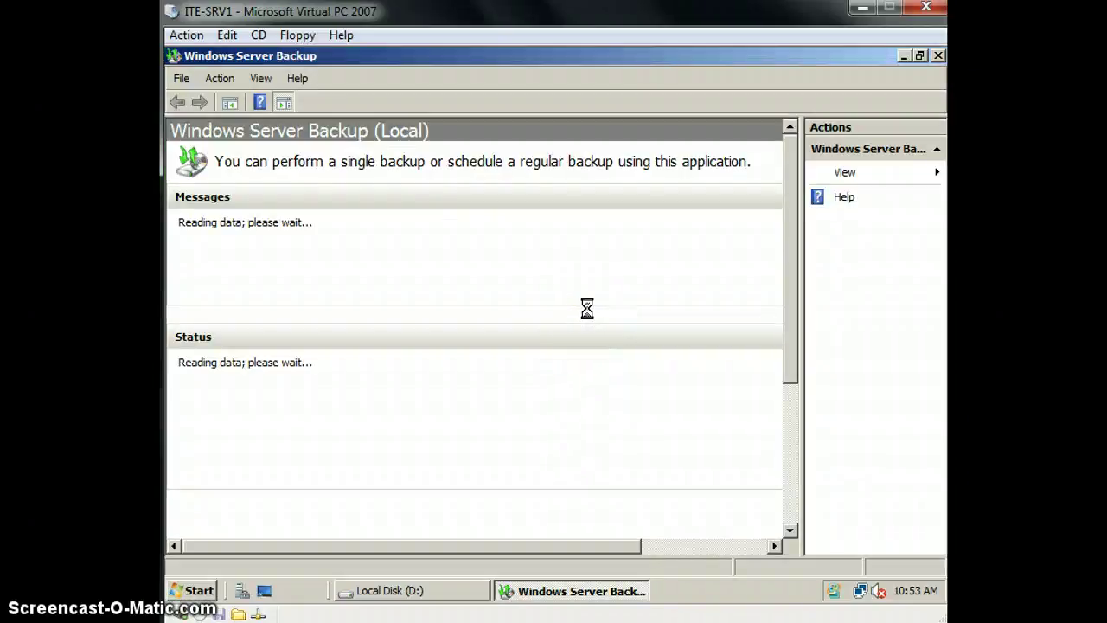
{"action": "left_click", "coordinate": [389, 273]}
Start a one-time backup and proceed with Different options.
{"action": "left_click", "coordinate": [221, 80]}
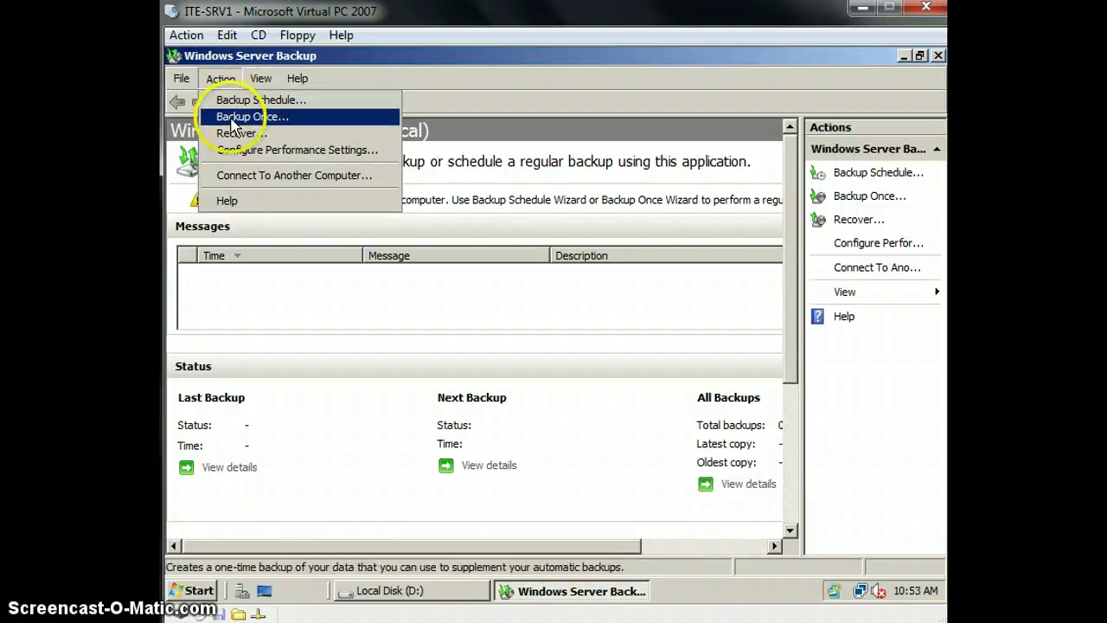
{"action": "left_click", "coordinate": [231, 119]}
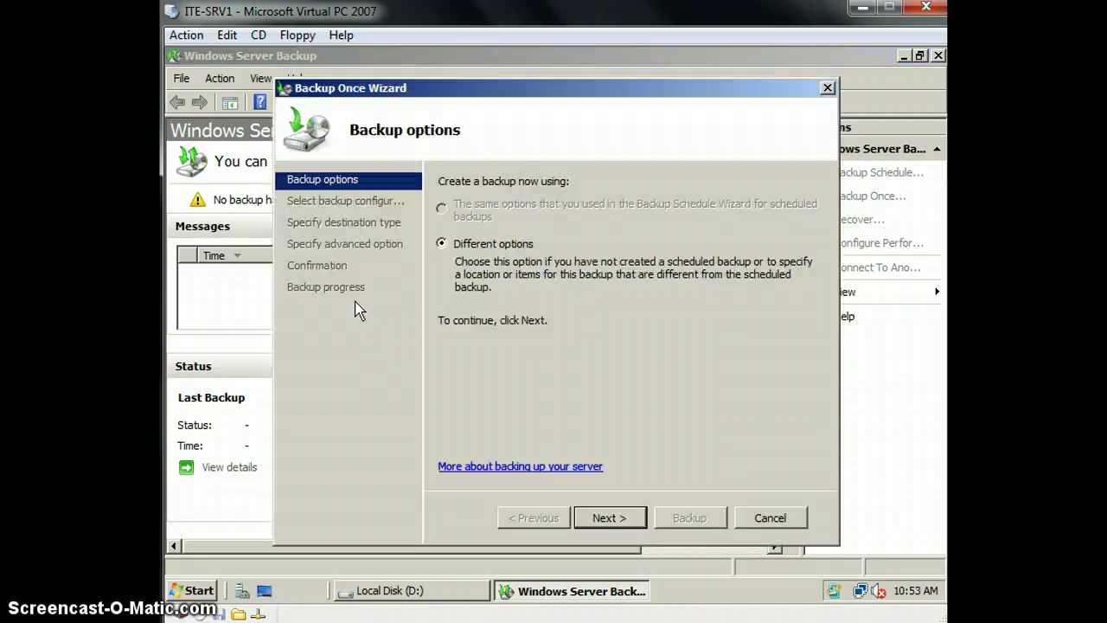
{"action": "left_click", "coordinate": [538, 393]}
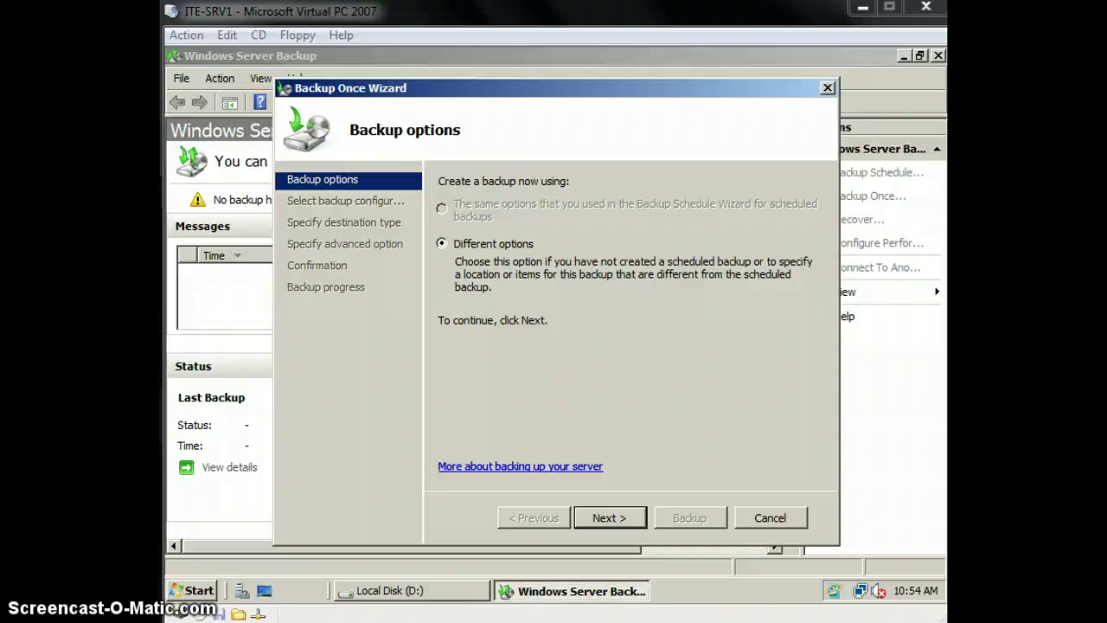
{"action": "left_click", "coordinate": [608, 518]}
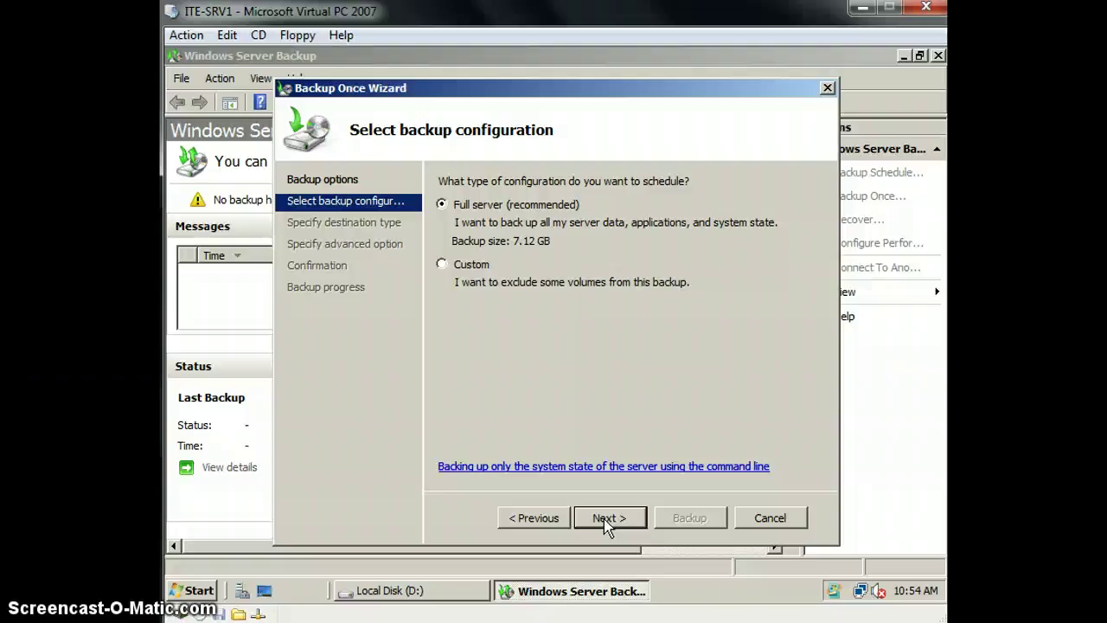
Choose a Custom backup configuration, disable system recovery and include only Local disk (D:).
{"action": "left_click", "coordinate": [463, 264]}
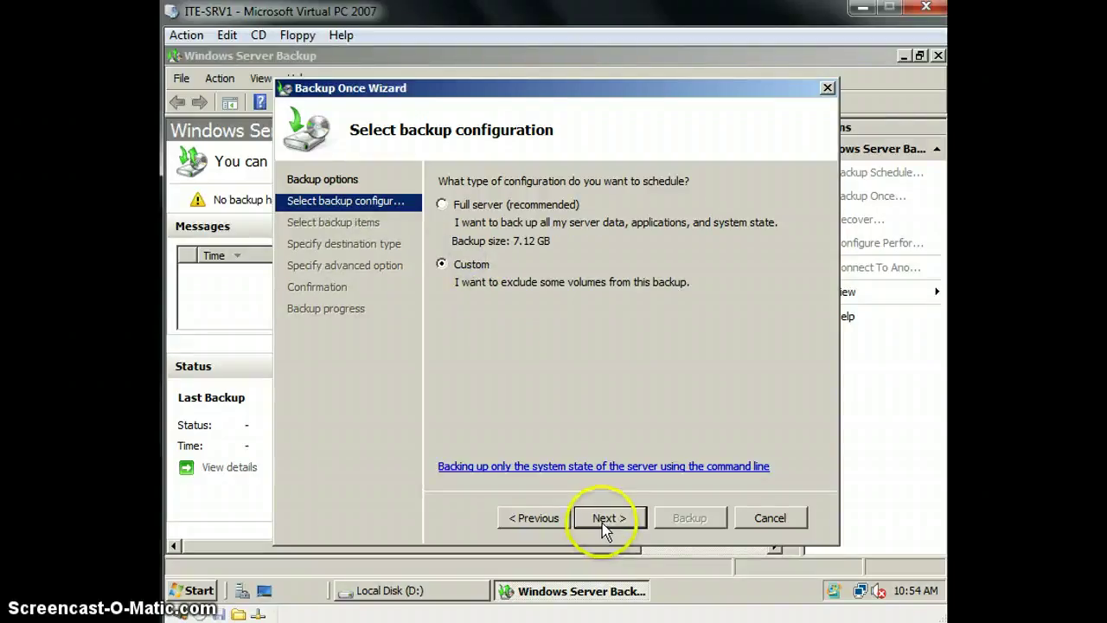
{"action": "left_click", "coordinate": [606, 524]}
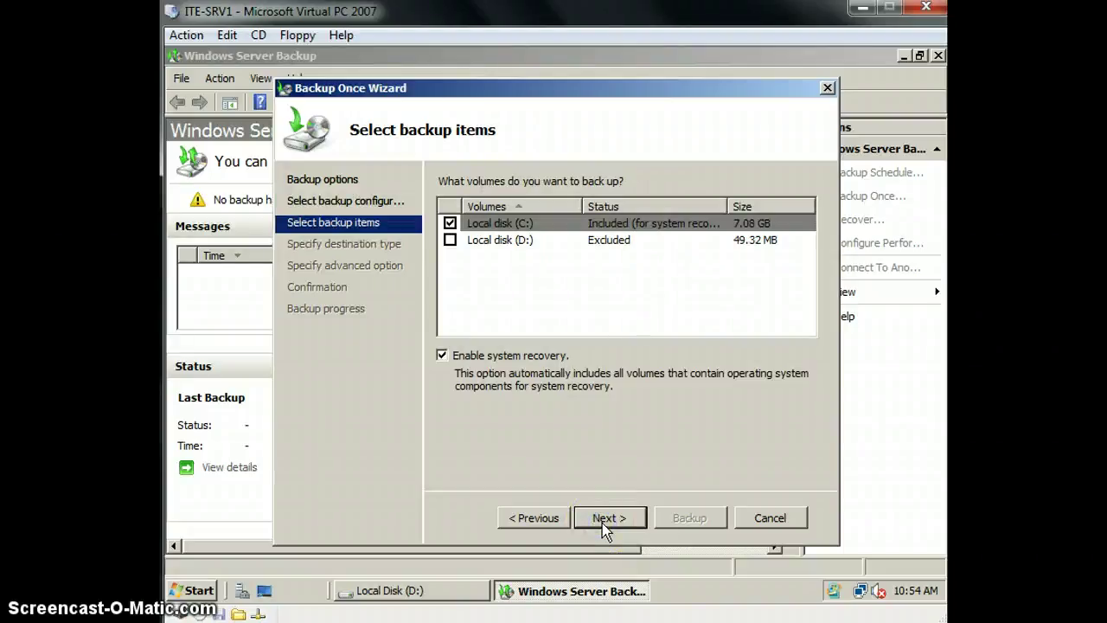
{"action": "left_click", "coordinate": [442, 356]}
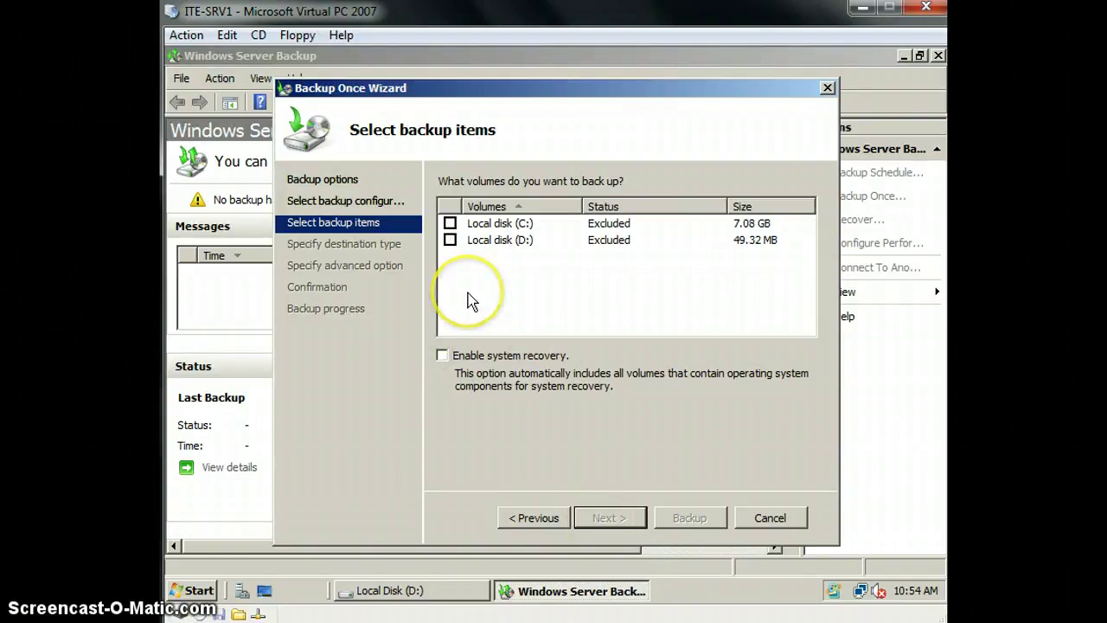
{"action": "left_click", "coordinate": [450, 240]}
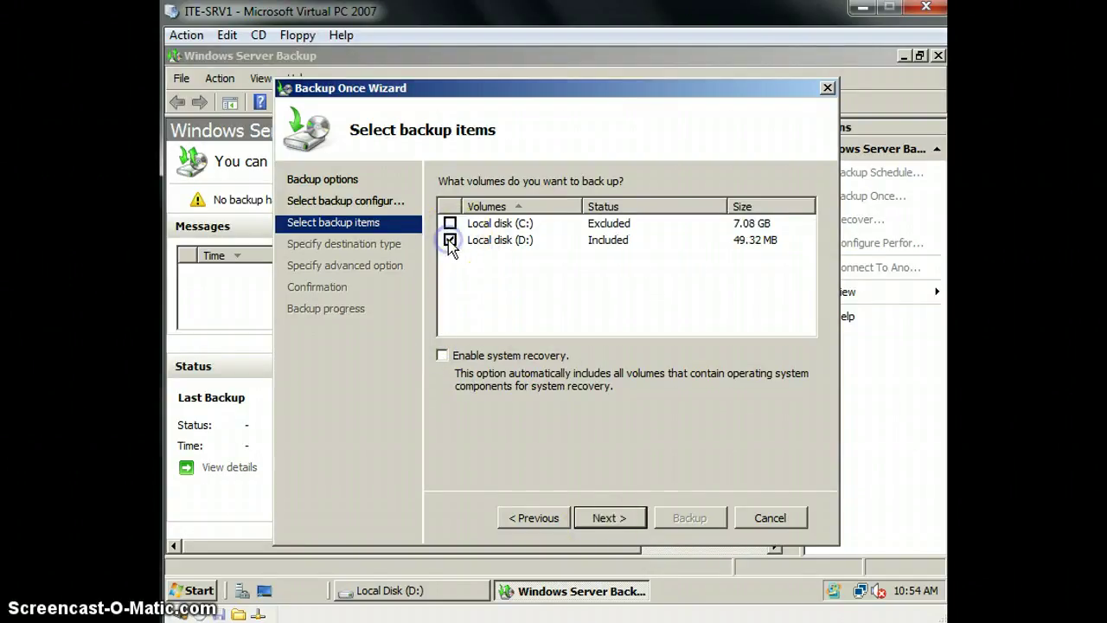
{"action": "left_click", "coordinate": [629, 519]}
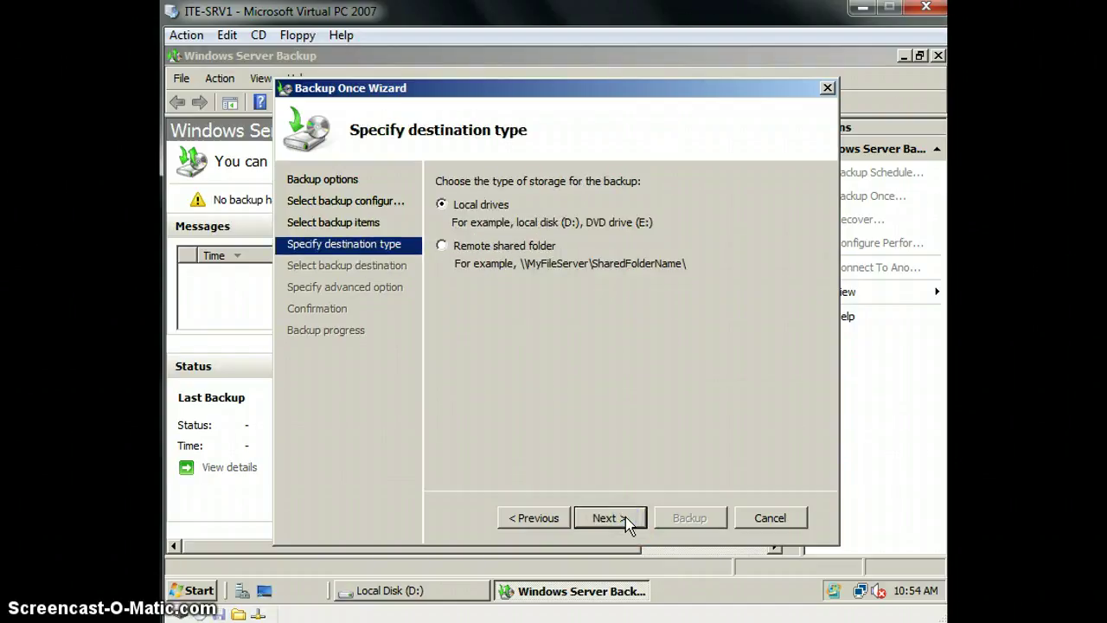
Choose a remote shared folder as the backup destination and submit the path \\ITE-DC1\data with inherited access control.
{"action": "left_click", "coordinate": [442, 246]}
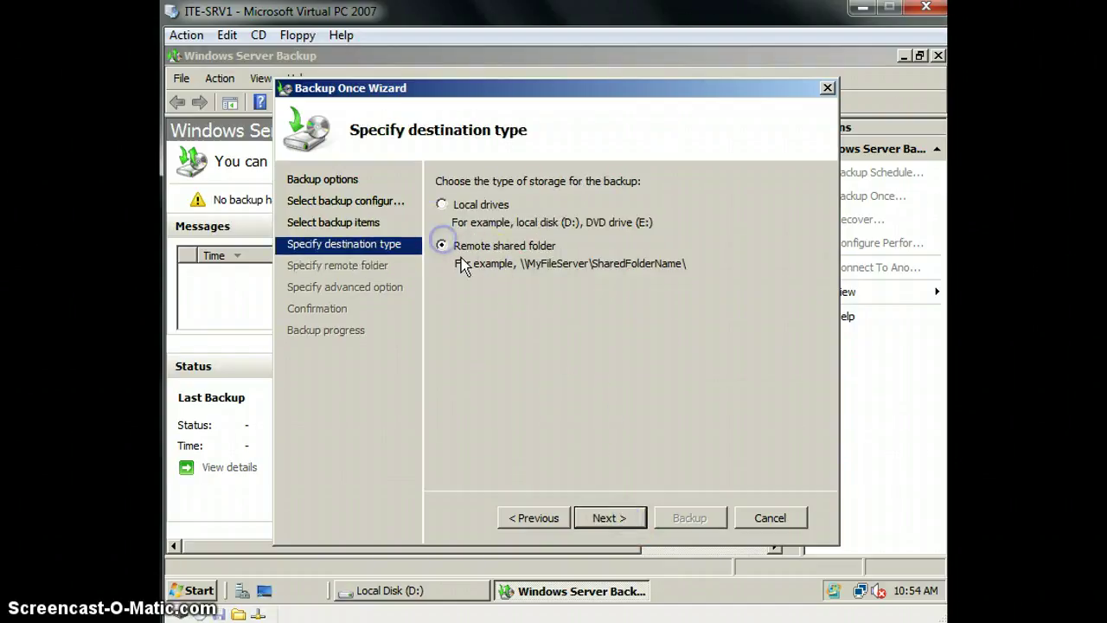
{"action": "left_click", "coordinate": [604, 519]}
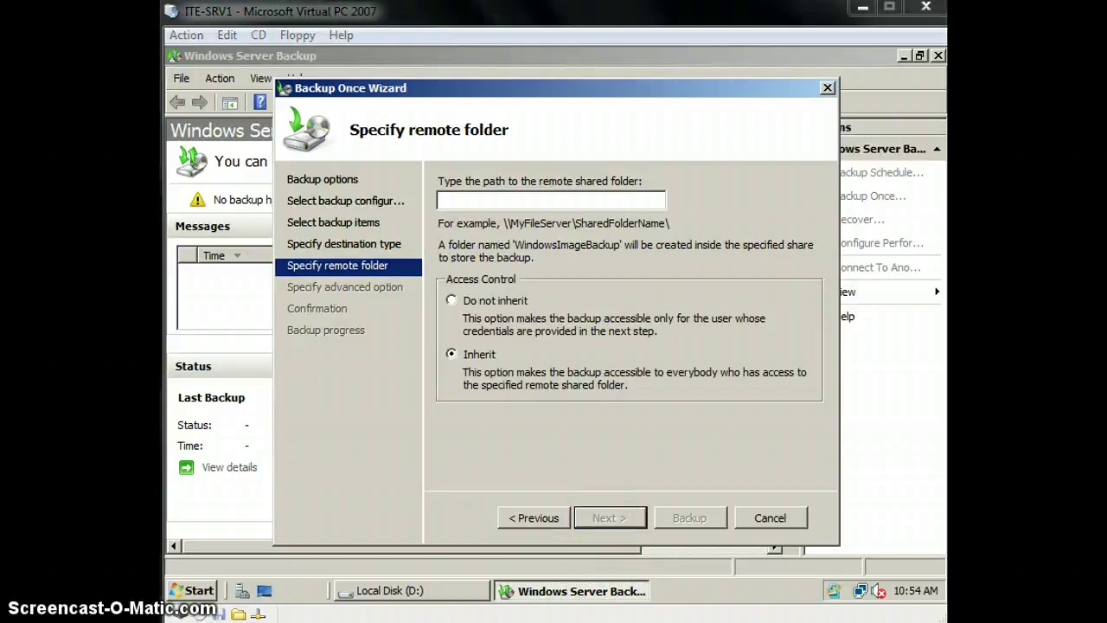
{"action": "left_click", "coordinate": [509, 201]}
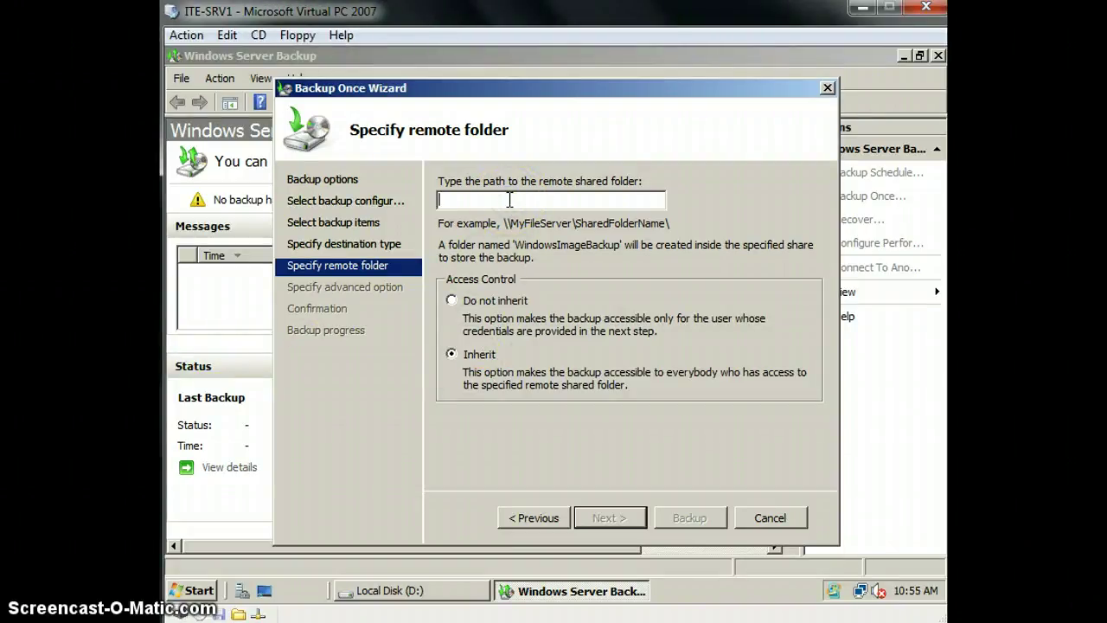
{"action": "left_click", "coordinate": [510, 199]}
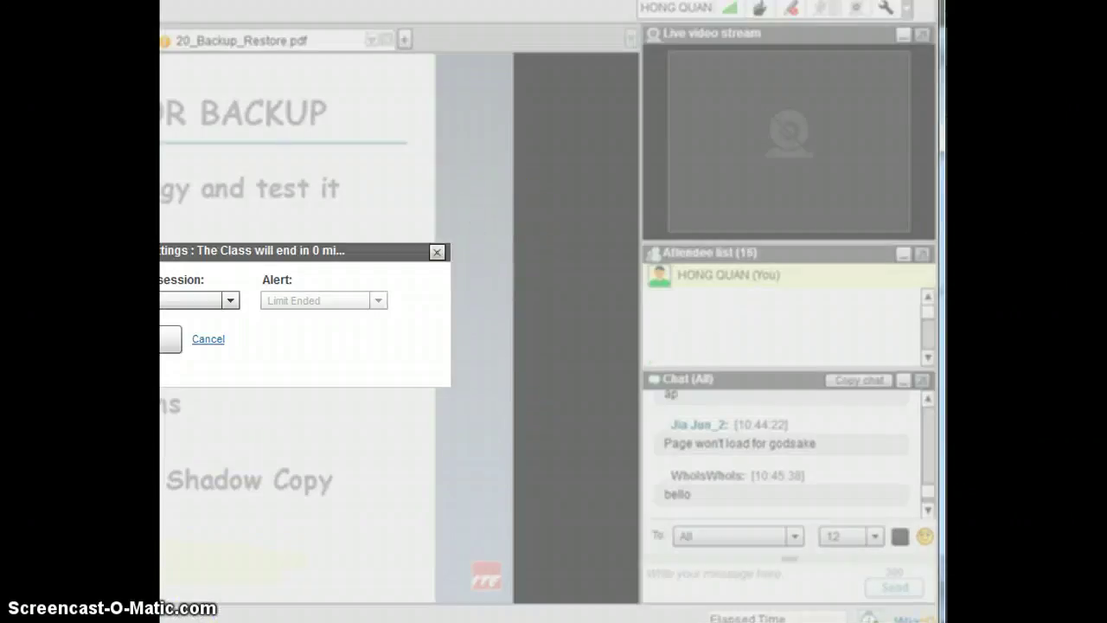
{"action": "left_click", "coordinate": [590, 199]}
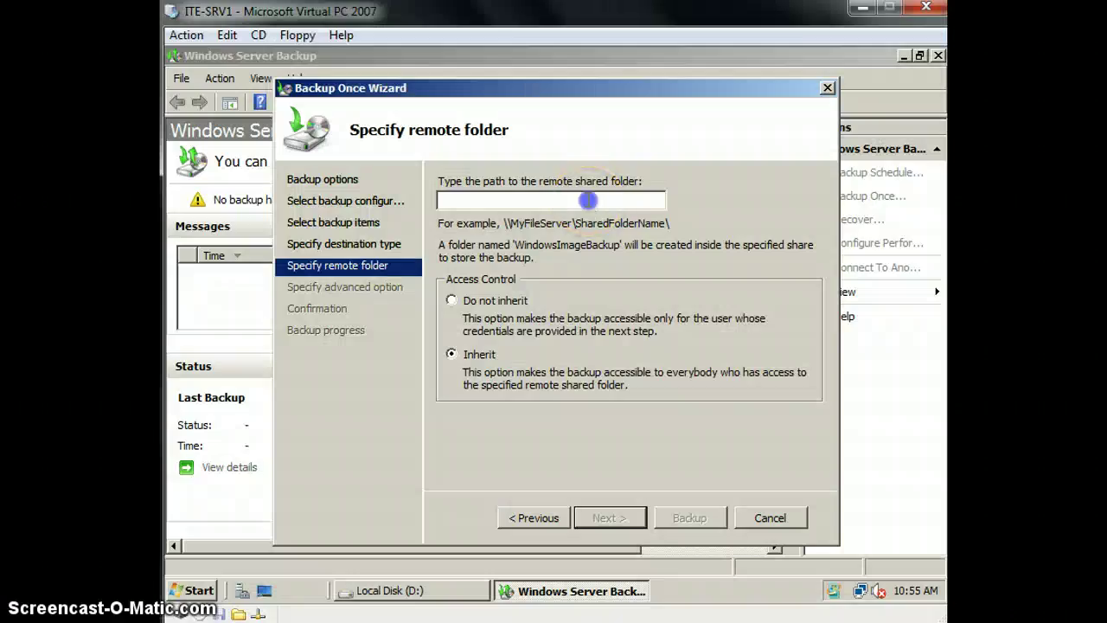
{"action": "type", "text": "\\\\ITE-DC1\\data"}
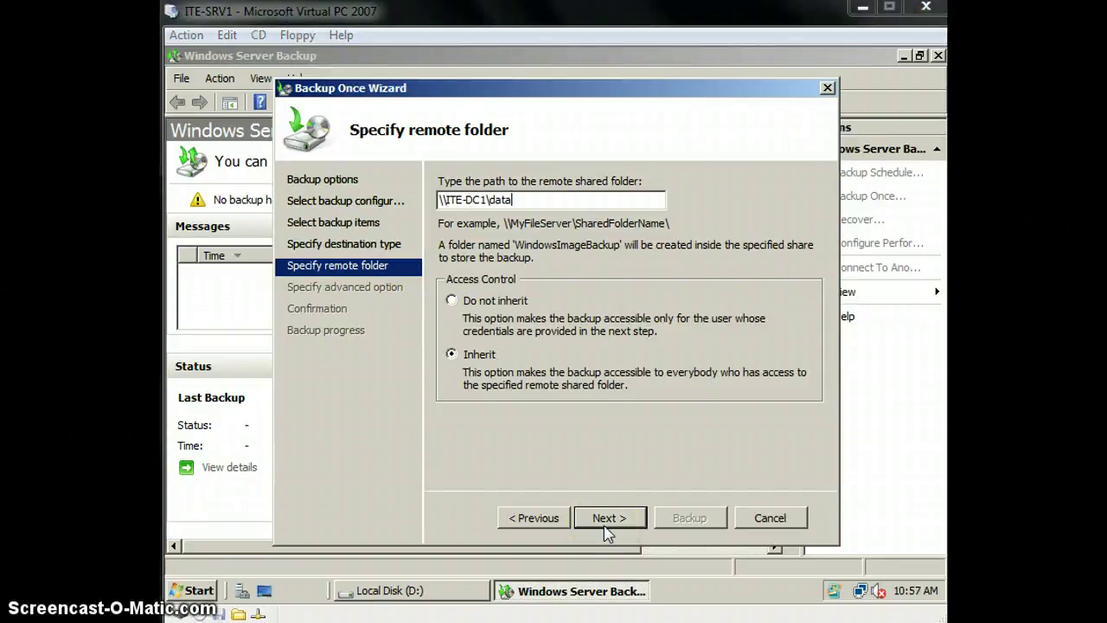
{"action": "left_click", "coordinate": [607, 526]}
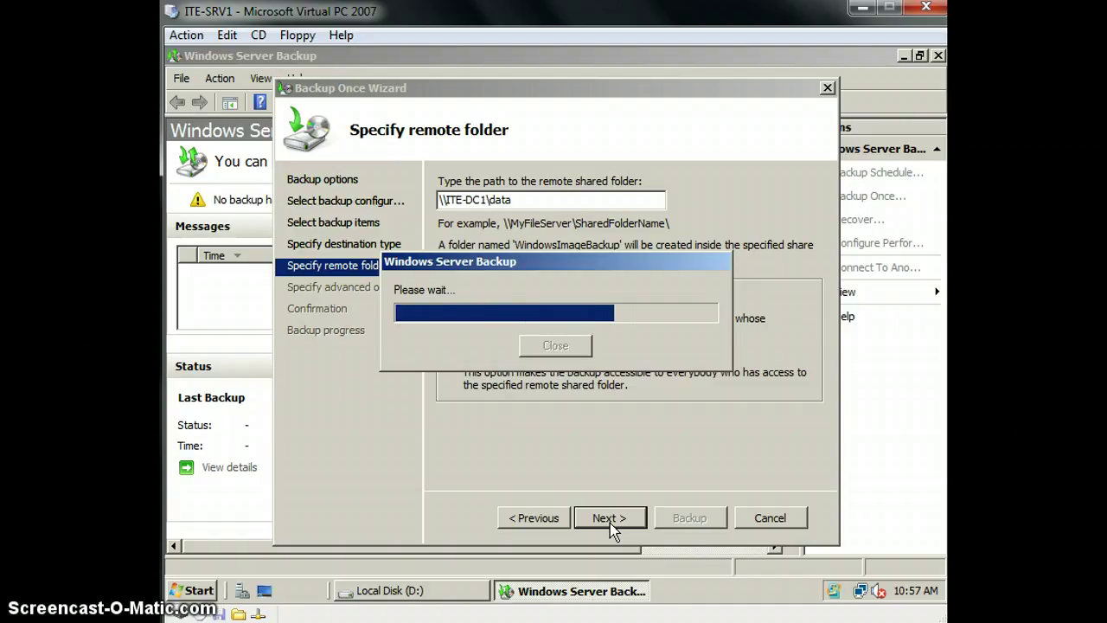
Resubmit the \\ITE-DC1\data remote folder path and proceed to the advanced backup option.
{"action": "left_click", "coordinate": [662, 385]}
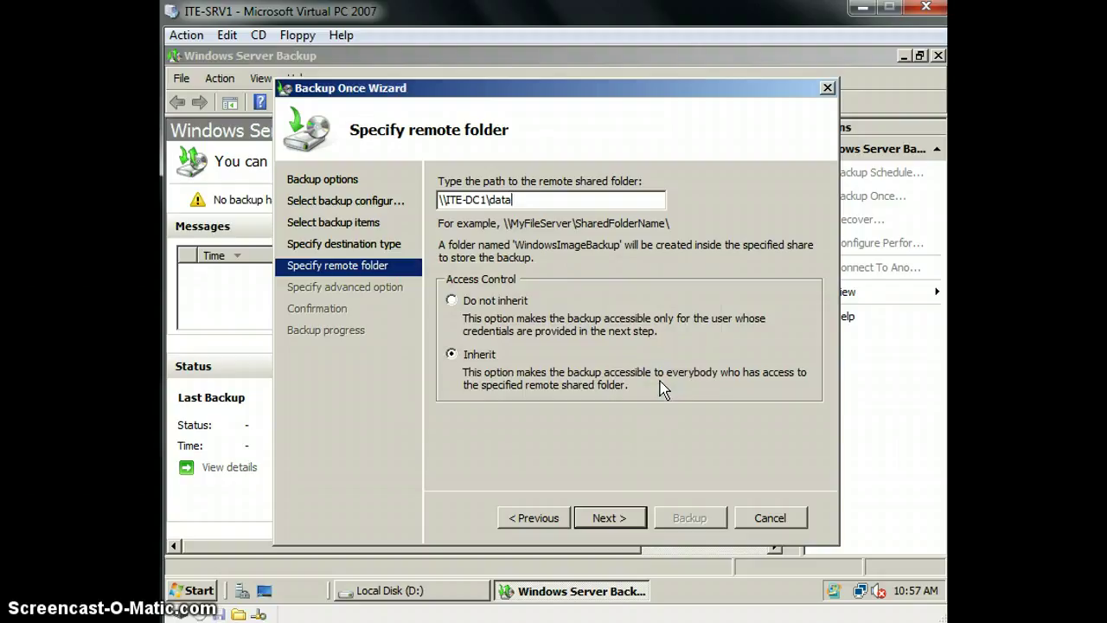
{"action": "left_click", "coordinate": [660, 373]}
{"action": "left_click", "coordinate": [608, 518]}
{"action": "left_click", "coordinate": [580, 518]}
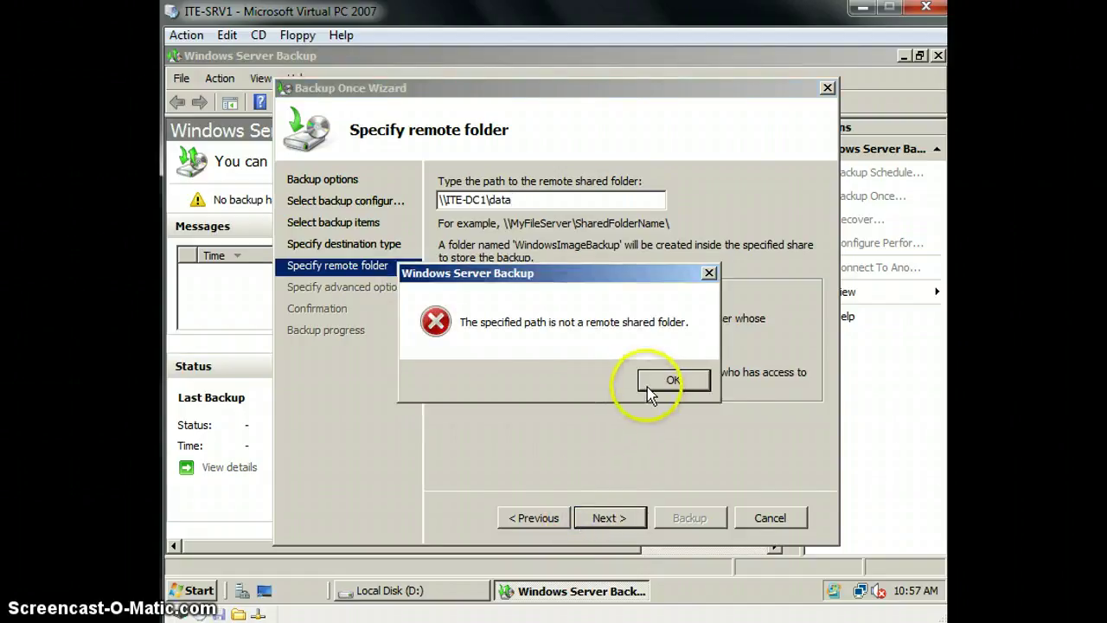
{"action": "left_click", "coordinate": [655, 385]}
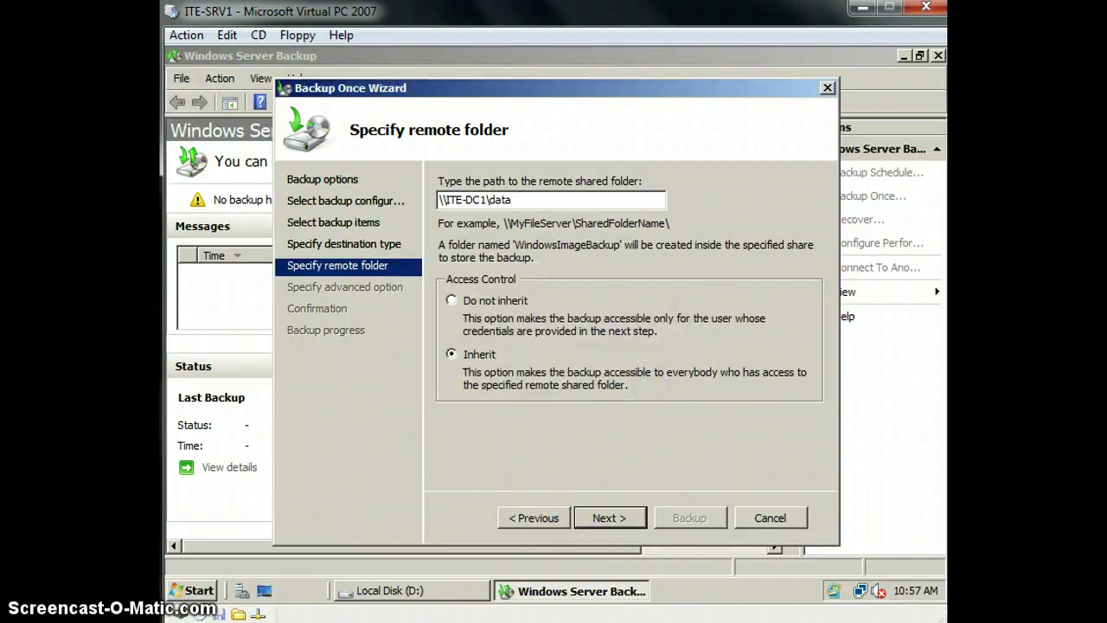
{"action": "left_click", "coordinate": [616, 521]}
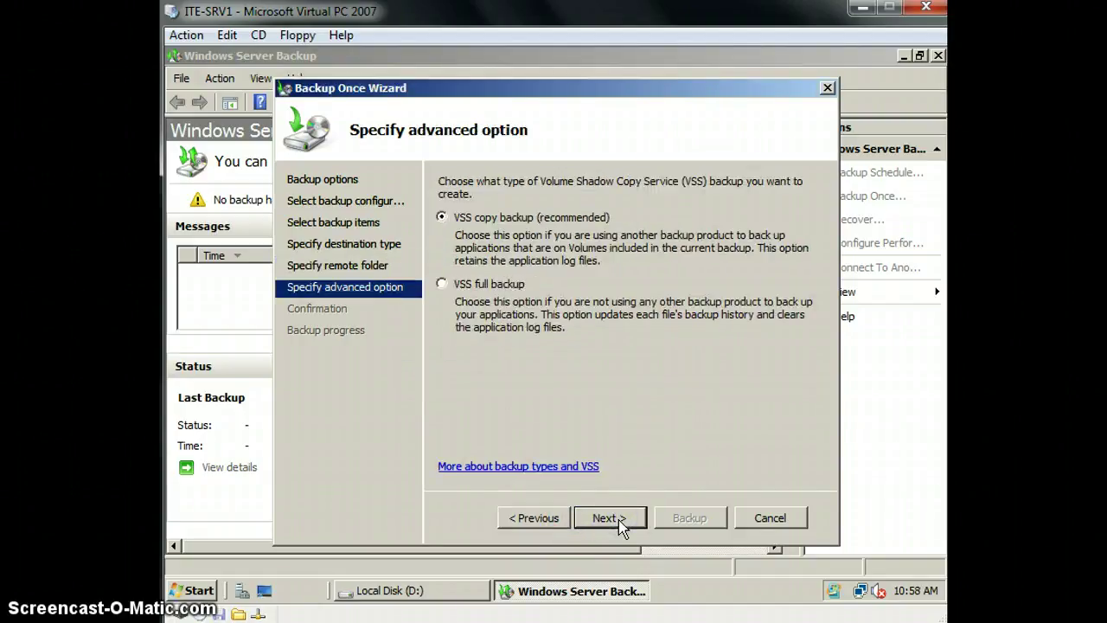
Keep the VSS copy backup type, run the one-time backup and close the wizard when it is done.
{"action": "left_click", "coordinate": [445, 286]}
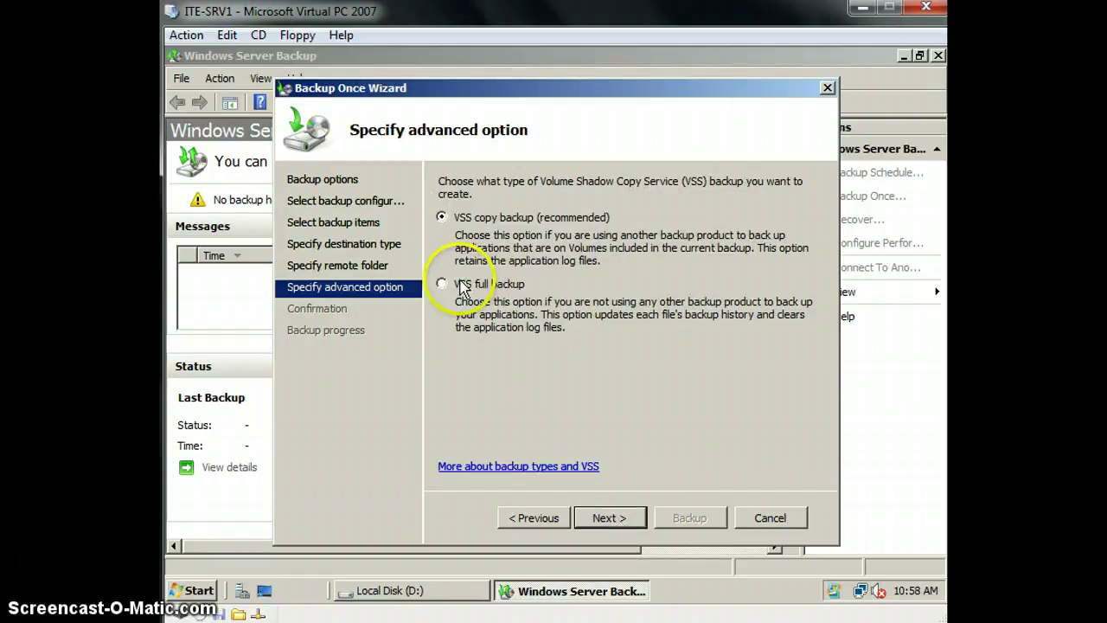
{"action": "left_click", "coordinate": [621, 523]}
{"action": "left_click", "coordinate": [683, 519]}
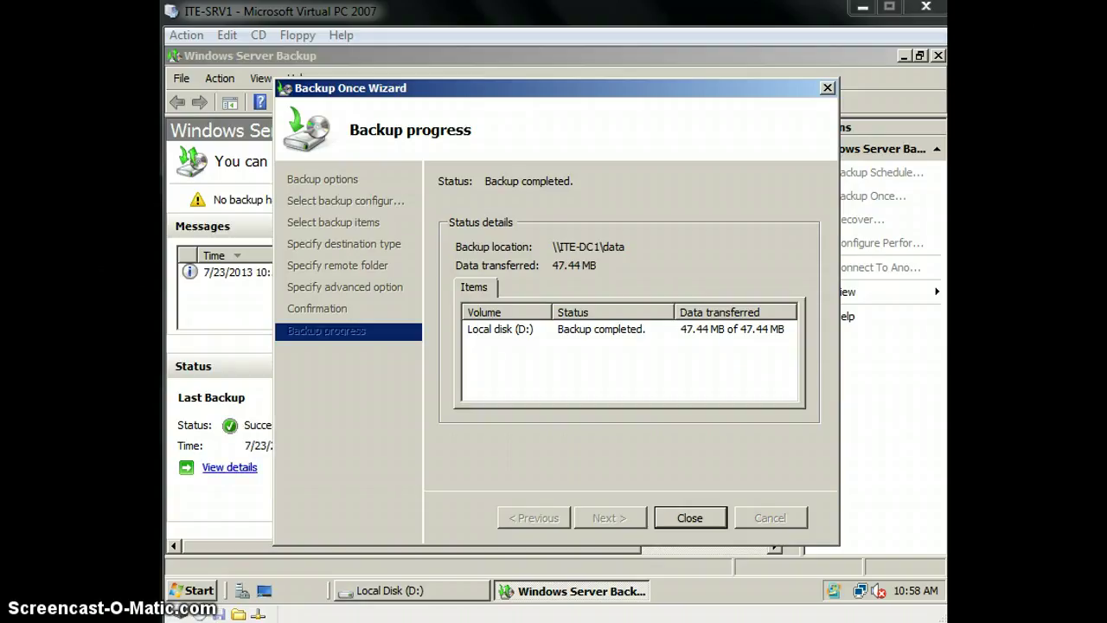
{"action": "left_click", "coordinate": [661, 519]}
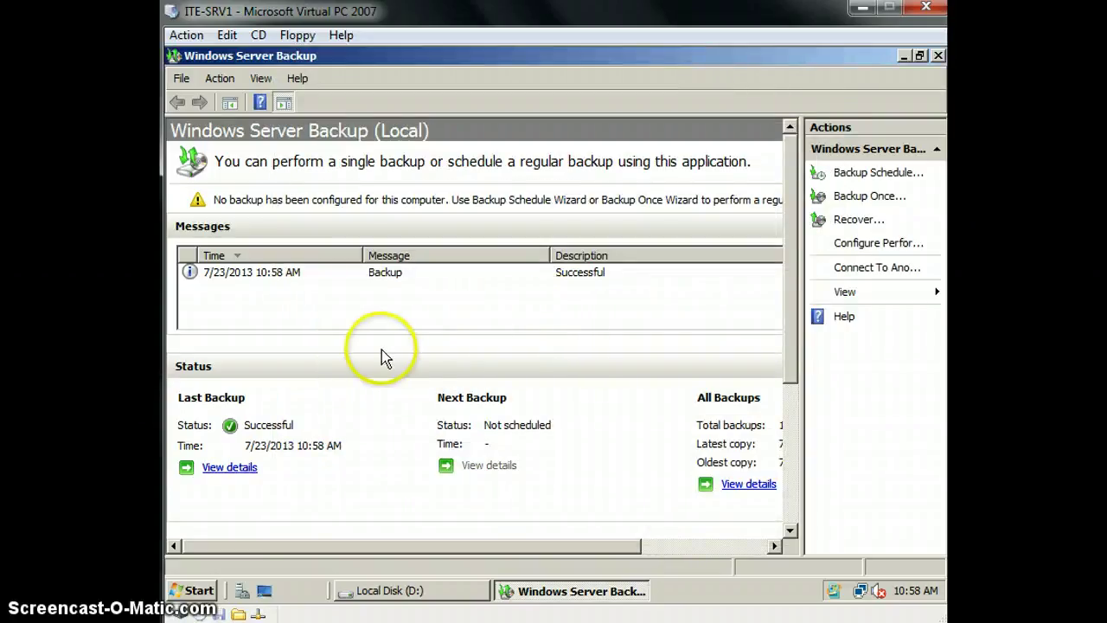
Browse to the contents of Local Disk (D:) through Computer.
{"action": "left_click", "coordinate": [191, 590]}
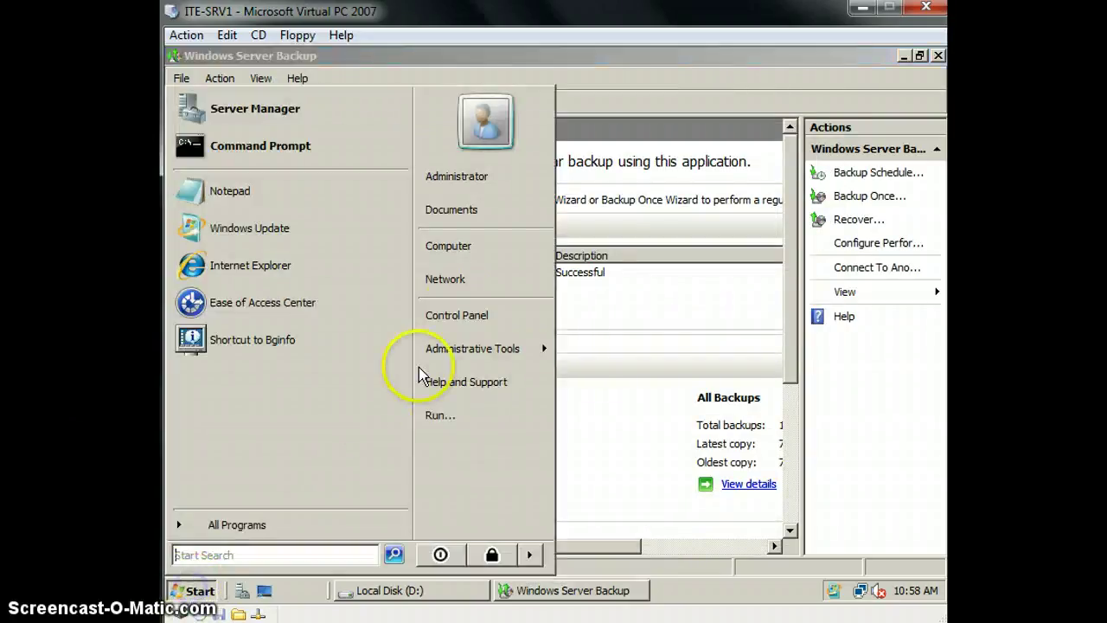
{"action": "left_click", "coordinate": [484, 248]}
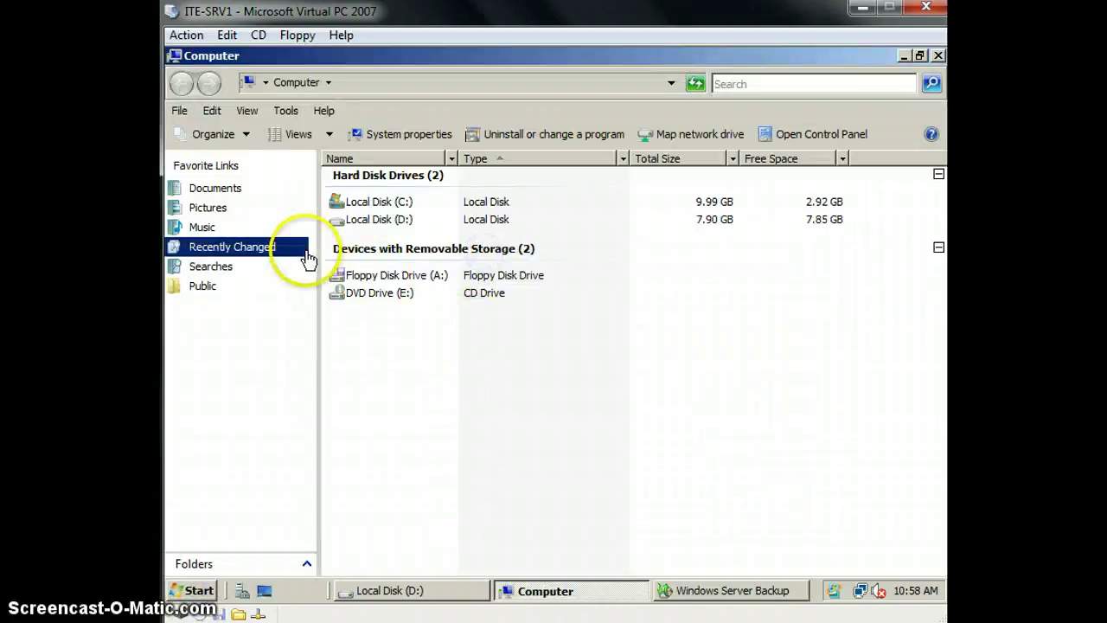
{"action": "double_click", "coordinate": [396, 221]}
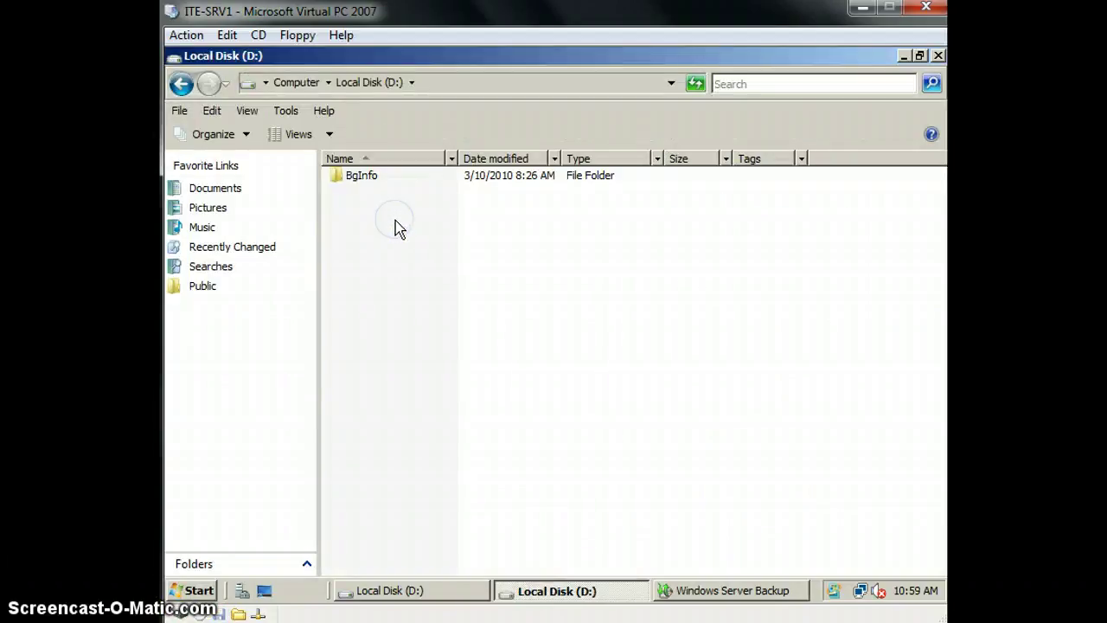
Delete the BgInfo folder from Local Disk (D:) to the Recycle Bin.
{"action": "right_click", "coordinate": [366, 176]}
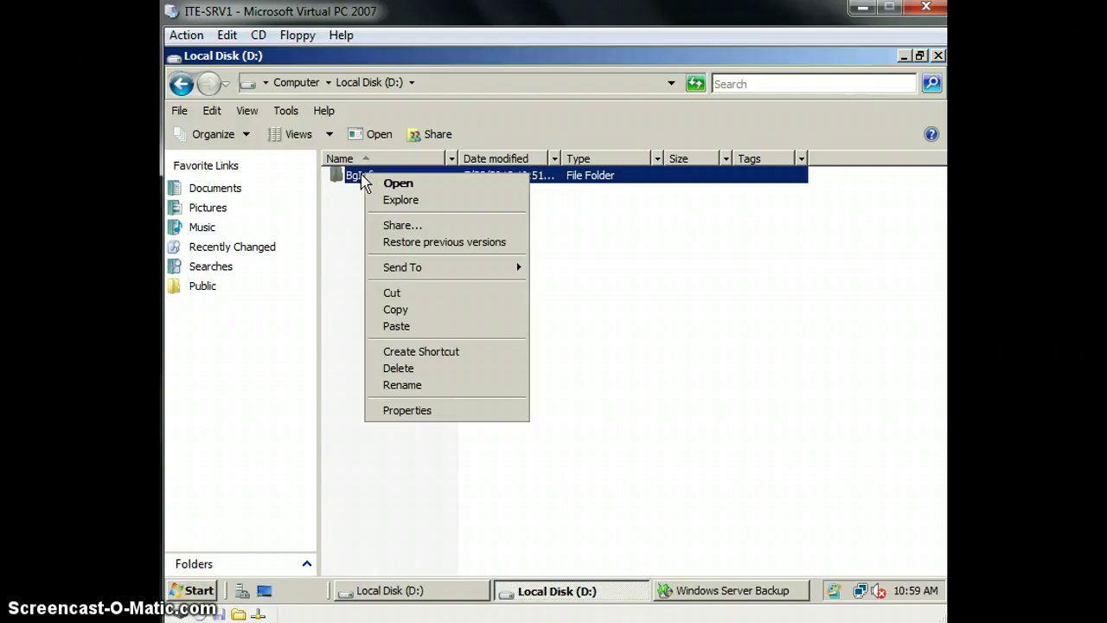
{"action": "left_click", "coordinate": [370, 184]}
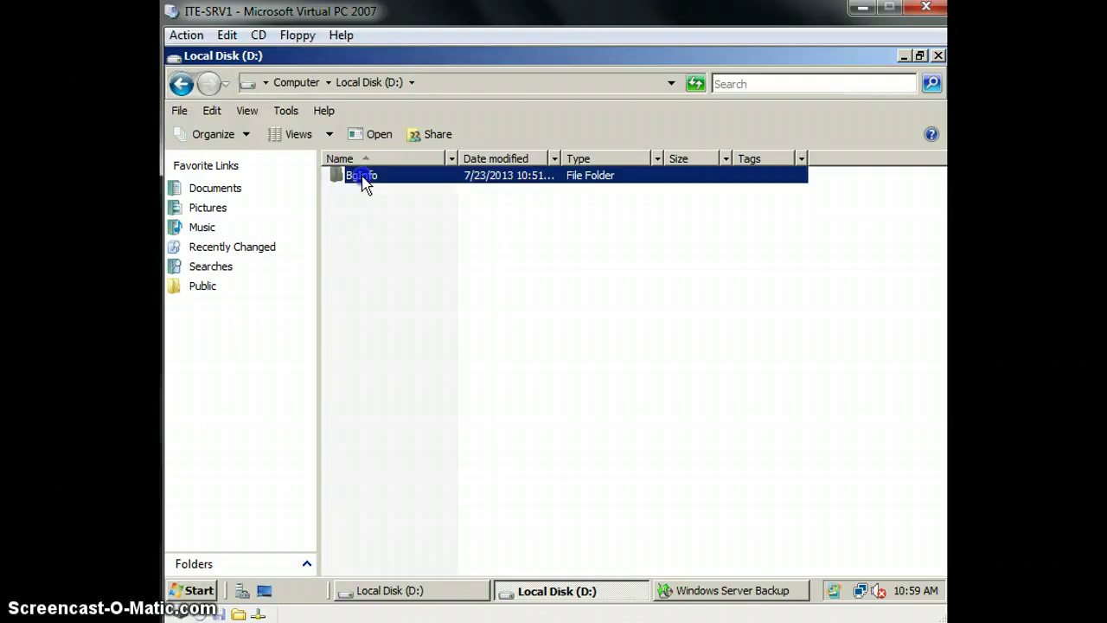
{"action": "left_click", "coordinate": [180, 84]}
{"action": "key", "text": "Delete"}
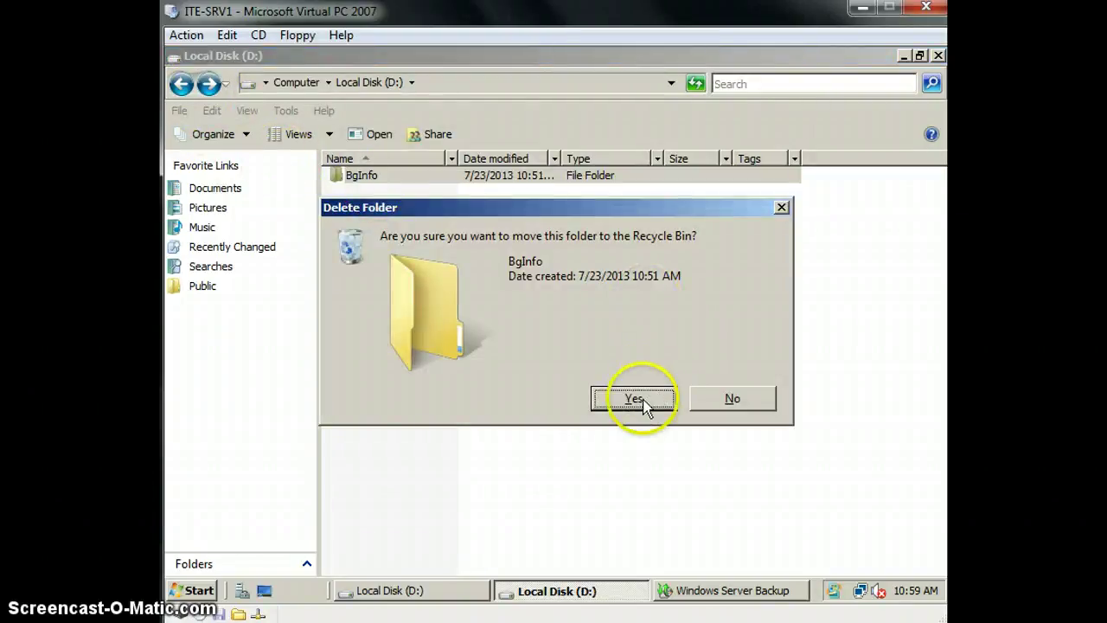
{"action": "left_click", "coordinate": [645, 399]}
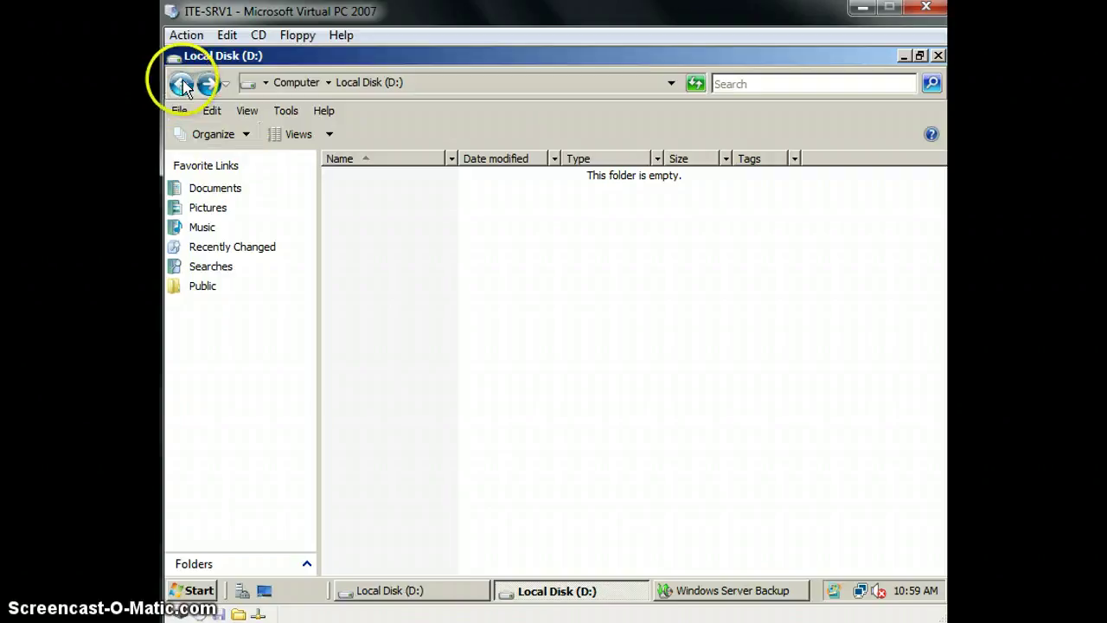
Uncover the Recycle Bin on the desktop and move the deleted BgInfo folder from it back to Local Disk (D:).
{"action": "left_click", "coordinate": [920, 55]}
{"action": "left_click_drag", "start_coordinate": [722, 61], "coordinate": [778, 119]}
{"action": "left_click", "coordinate": [902, 56]}
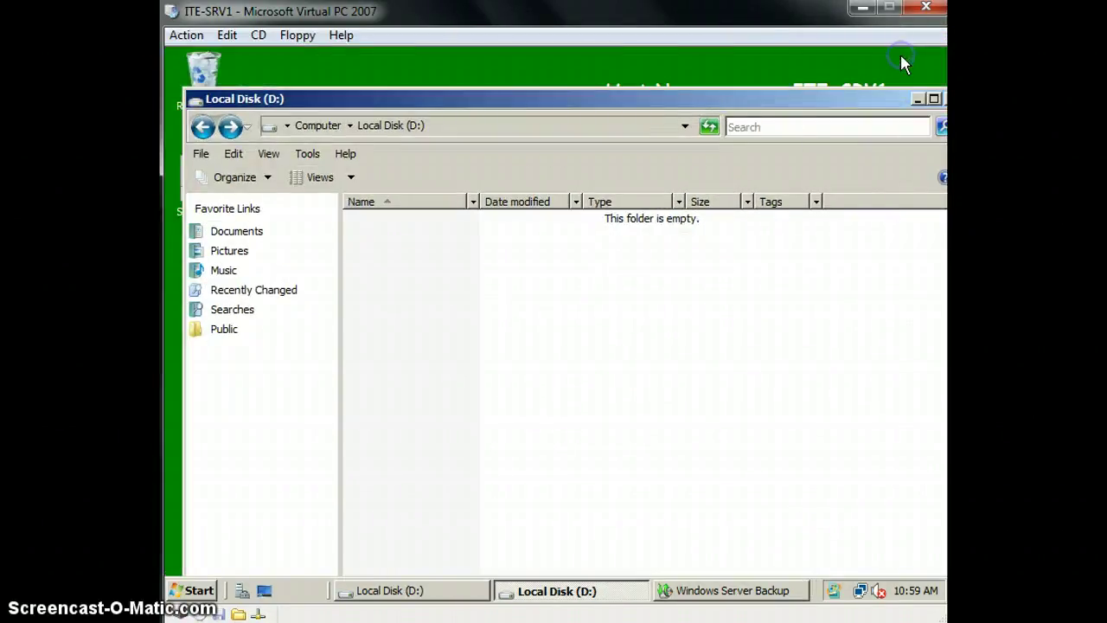
{"action": "left_click_drag", "start_coordinate": [700, 99], "coordinate": [754, 75]}
{"action": "double_click", "coordinate": [192, 88]}
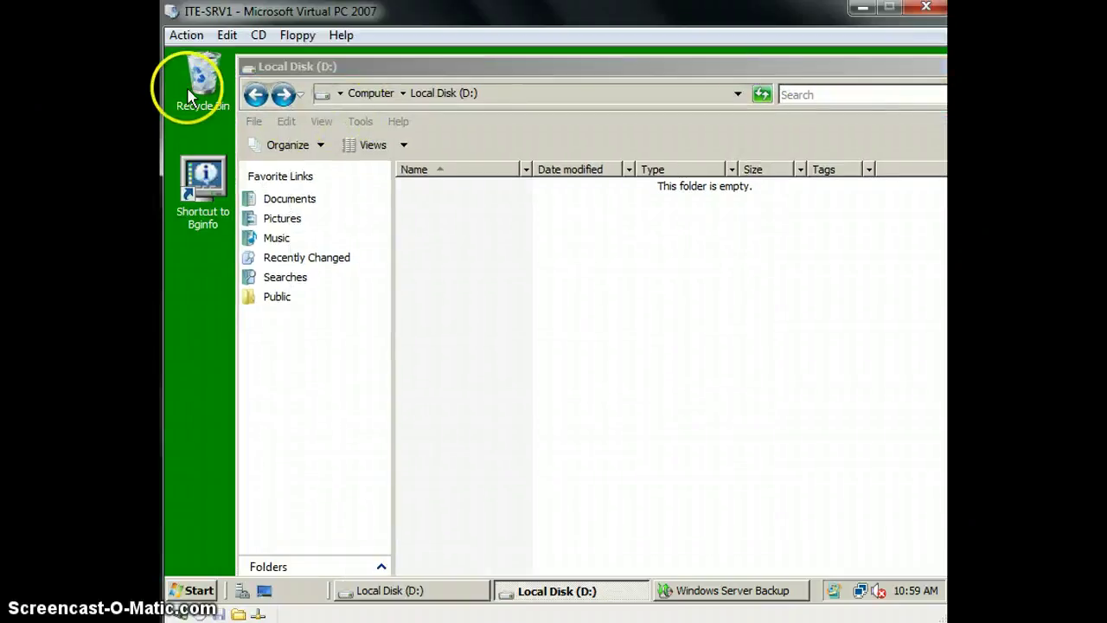
{"action": "left_click", "coordinate": [366, 180]}
{"action": "right_click", "coordinate": [366, 180]}
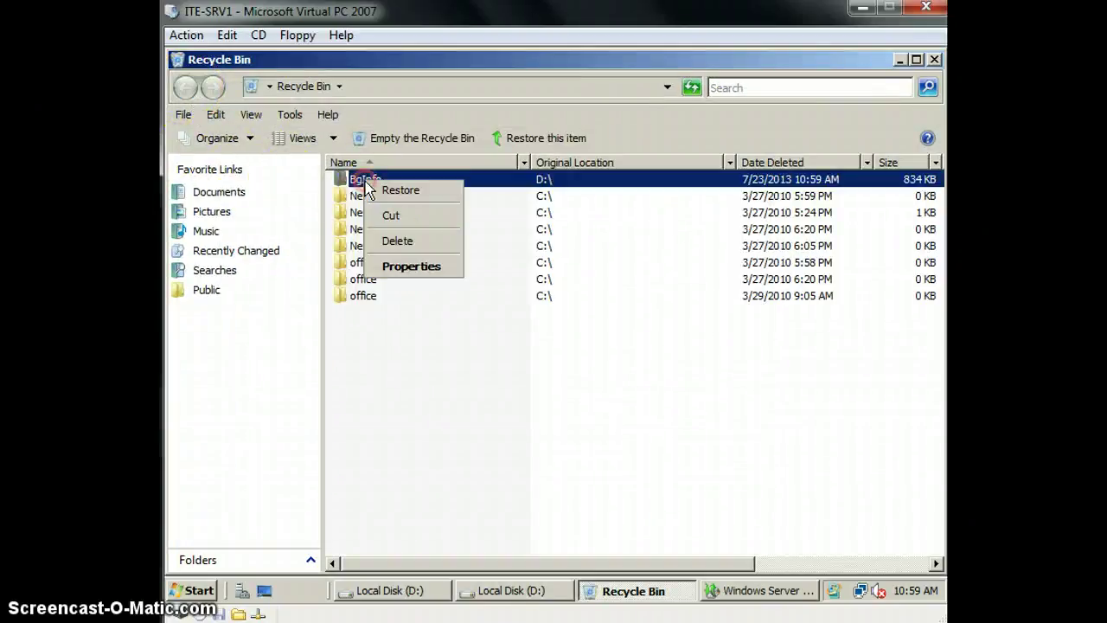
{"action": "left_click", "coordinate": [399, 218]}
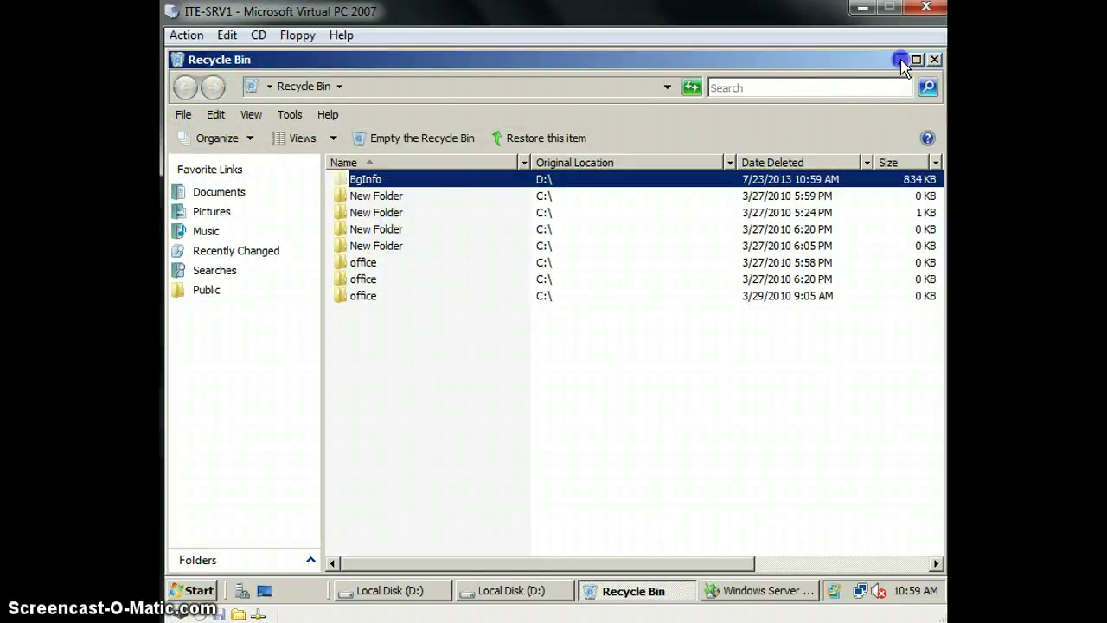
{"action": "left_click", "coordinate": [900, 59]}
{"action": "right_click", "coordinate": [591, 247]}
{"action": "left_click", "coordinate": [621, 373]}
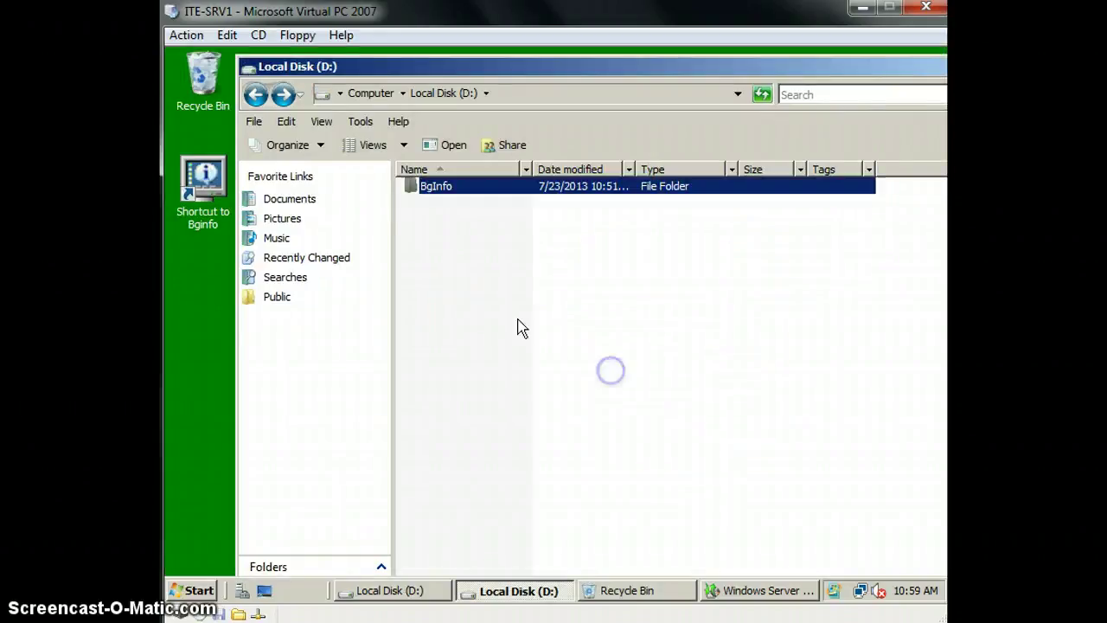
Open the BgInfo folder and delete the file named default from it.
{"action": "double_click", "coordinate": [459, 190]}
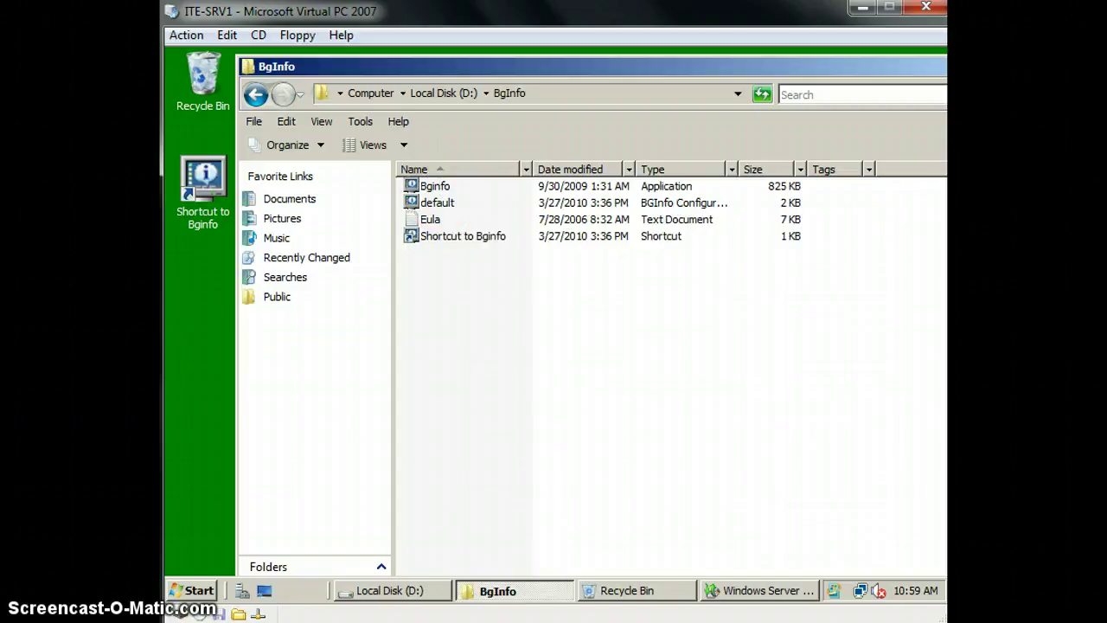
{"action": "left_click", "coordinate": [449, 211]}
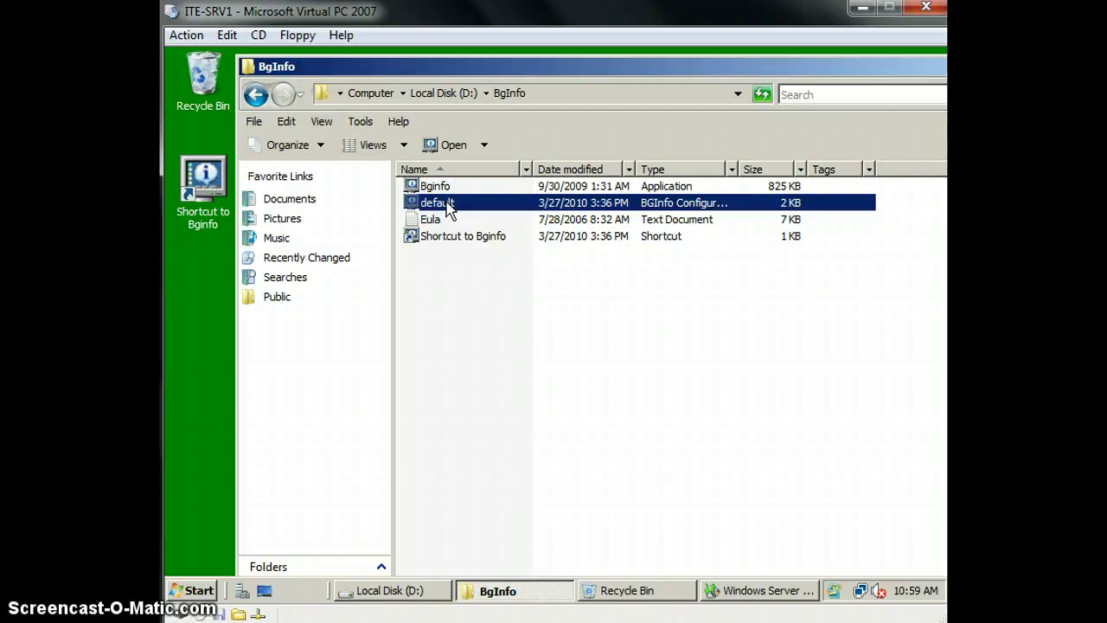
{"action": "right_click", "coordinate": [448, 211]}
{"action": "left_click", "coordinate": [509, 353]}
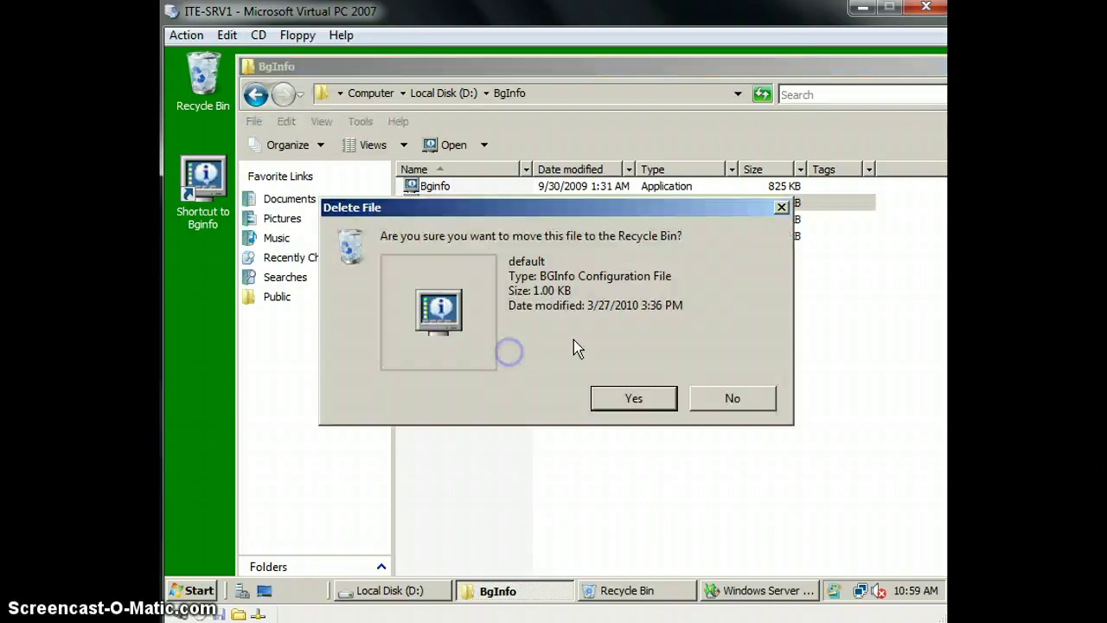
{"action": "left_click", "coordinate": [598, 397]}
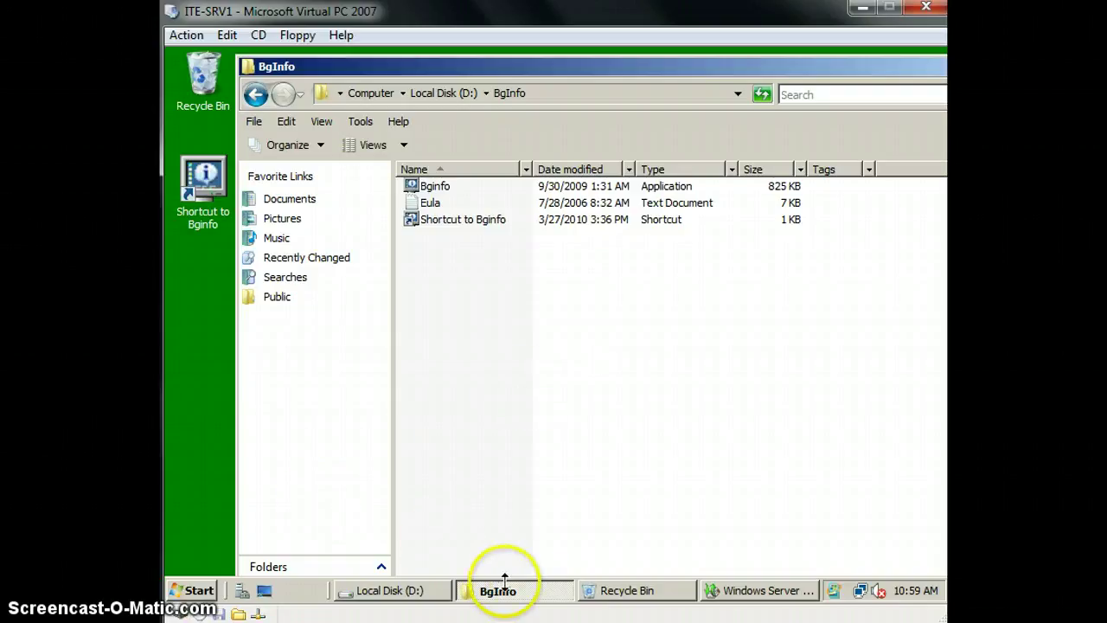
Return to Windows Server Backup and start a recovery from another server, with a remote shared folder as the backup location type.
{"action": "left_click", "coordinate": [723, 595]}
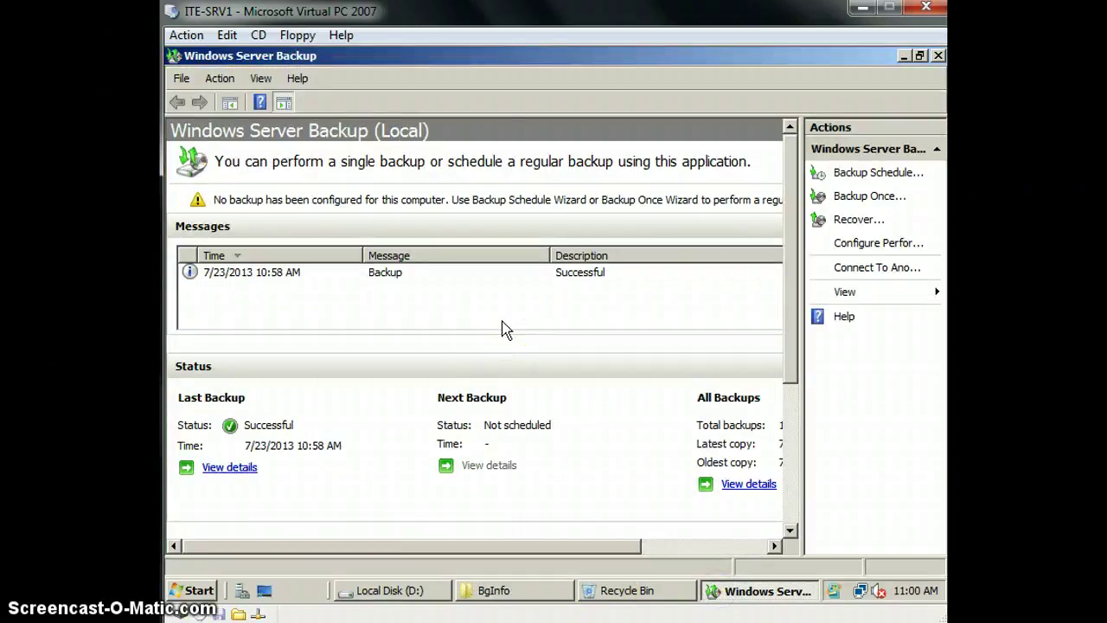
{"action": "left_click", "coordinate": [220, 78]}
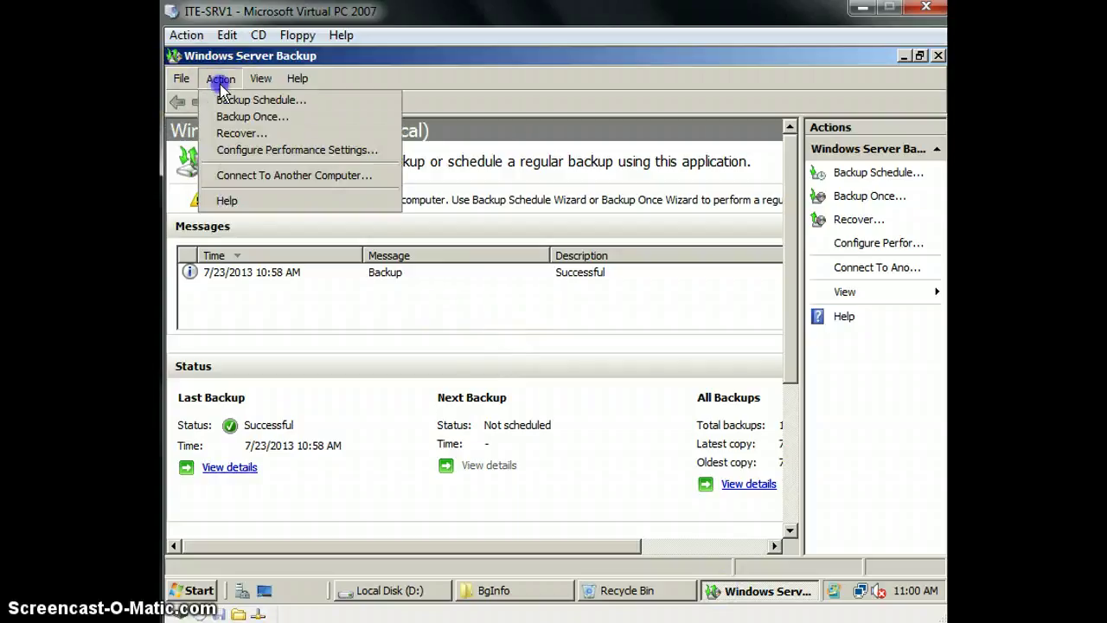
{"action": "left_click", "coordinate": [236, 133]}
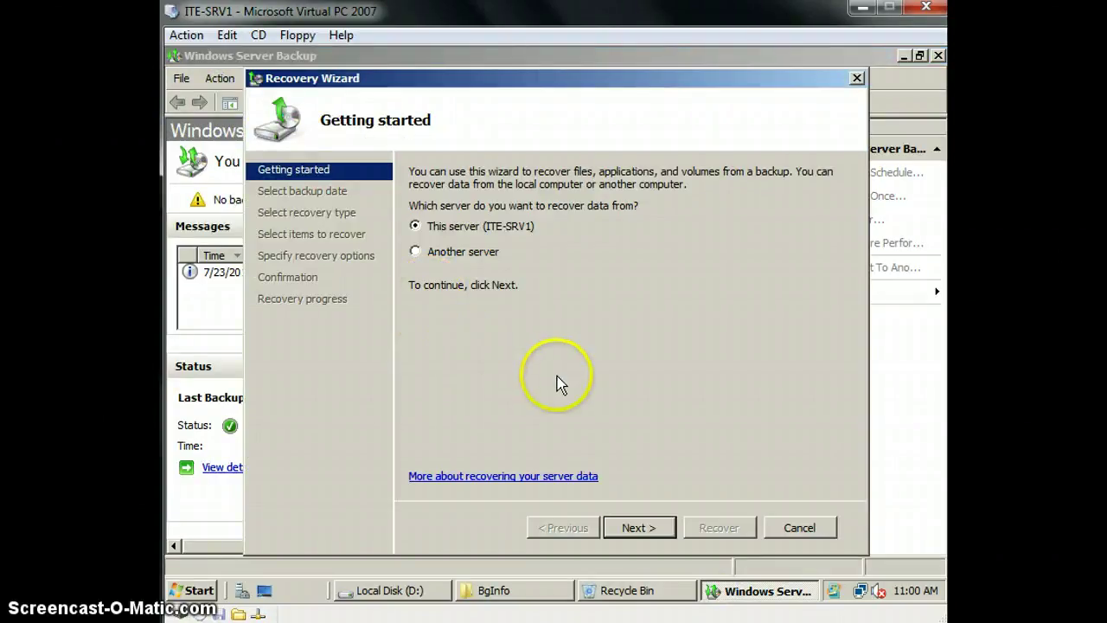
{"action": "left_click", "coordinate": [483, 252]}
{"action": "left_click", "coordinate": [638, 528]}
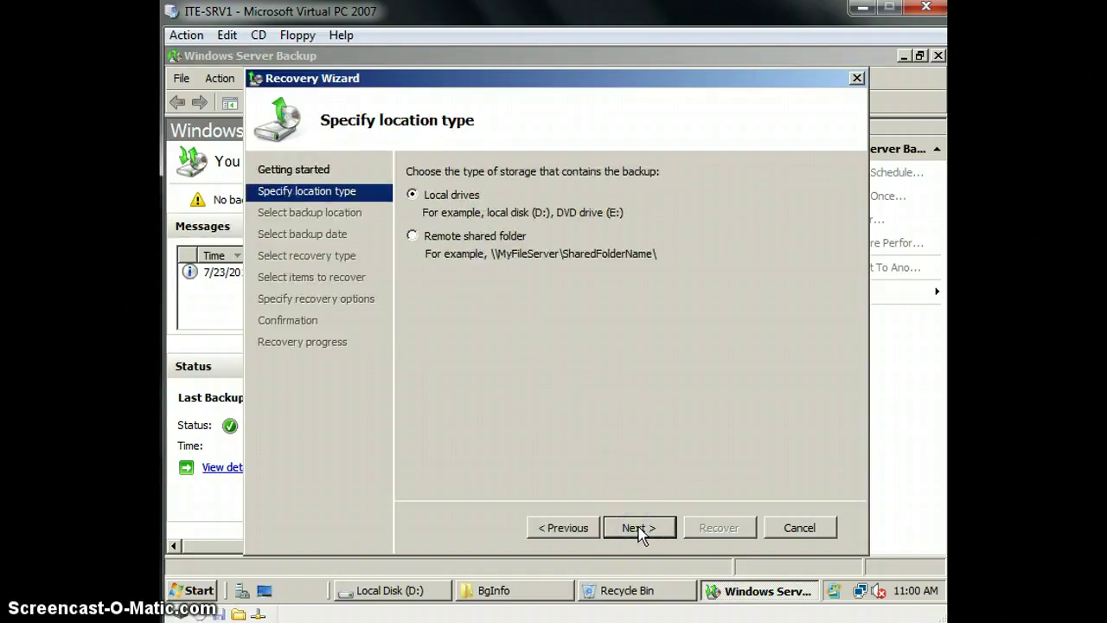
{"action": "left_click", "coordinate": [472, 236]}
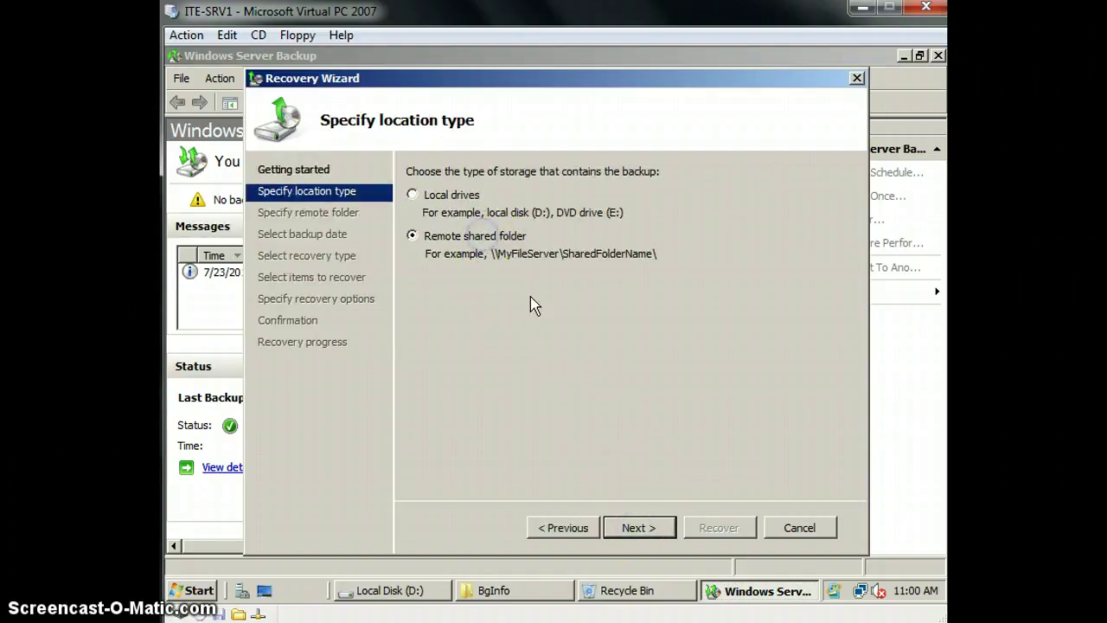
Specify \\ITE-DC1\Data as the remote folder and use its 7/23/2013 10:58 AM backup for the recovery.
{"action": "left_click", "coordinate": [645, 528]}
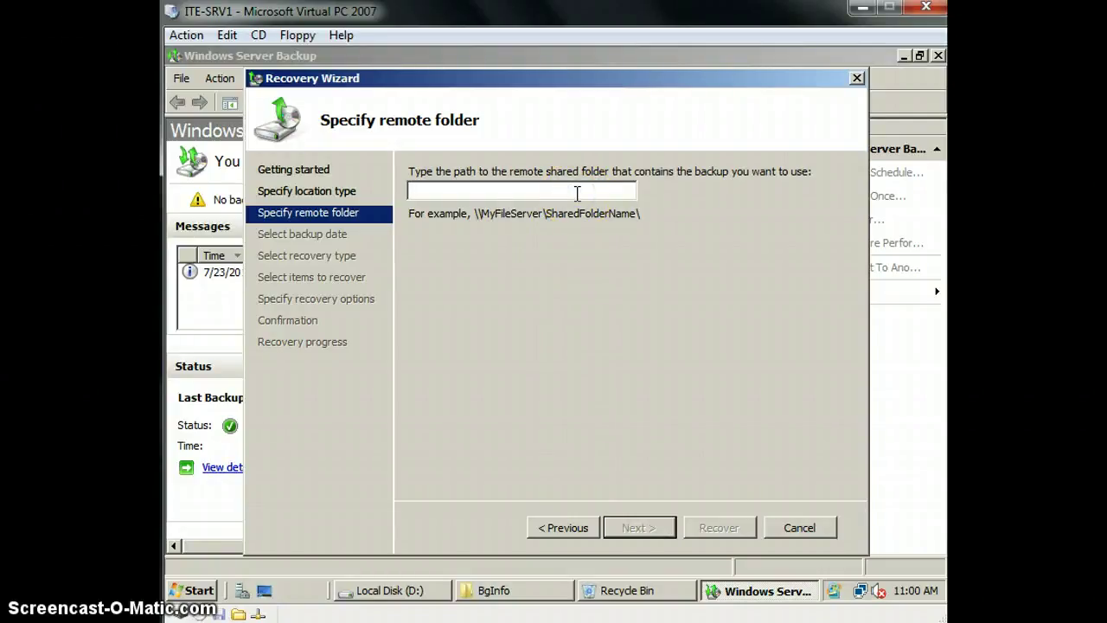
{"action": "type", "text": "\\\\ITE"}
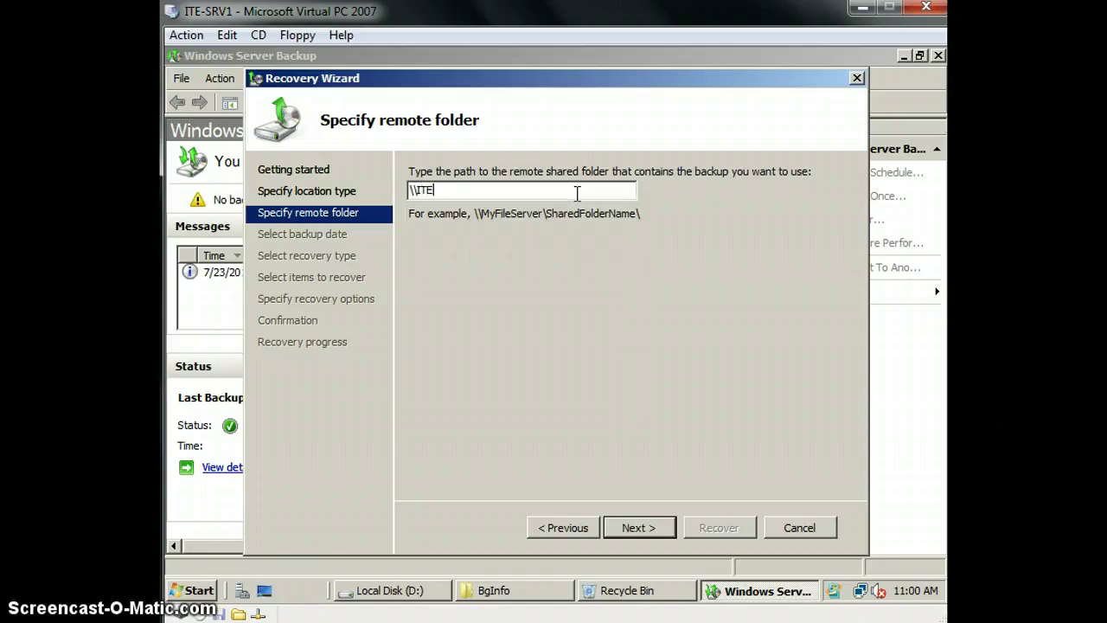
{"action": "type", "text": "-DC1\\Dat"}
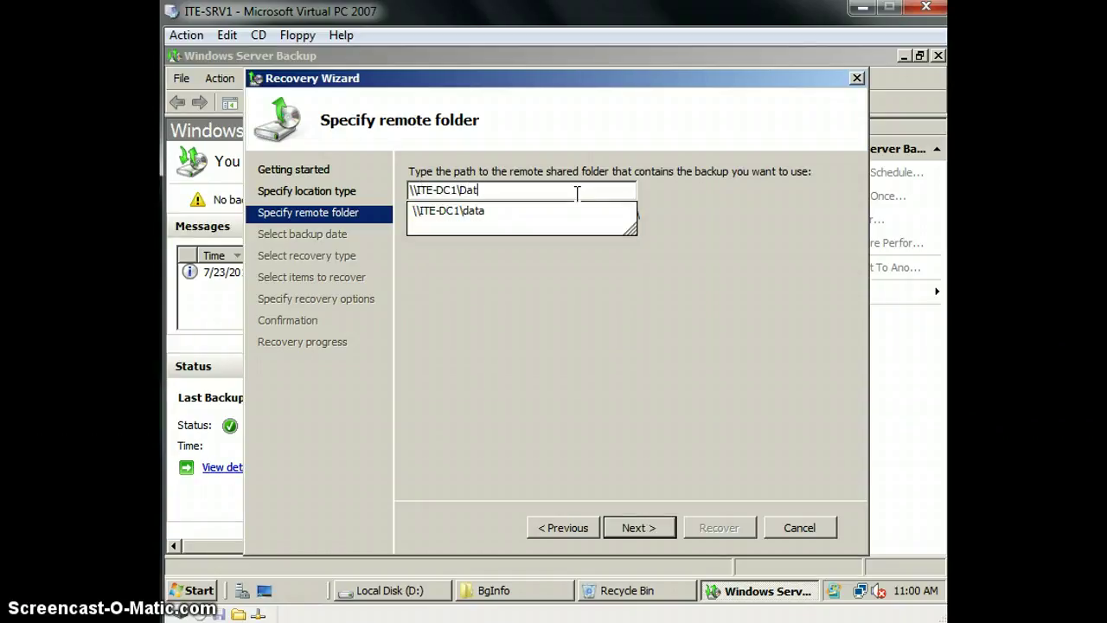
{"action": "type", "text": "a"}
{"action": "left_click", "coordinate": [640, 529]}
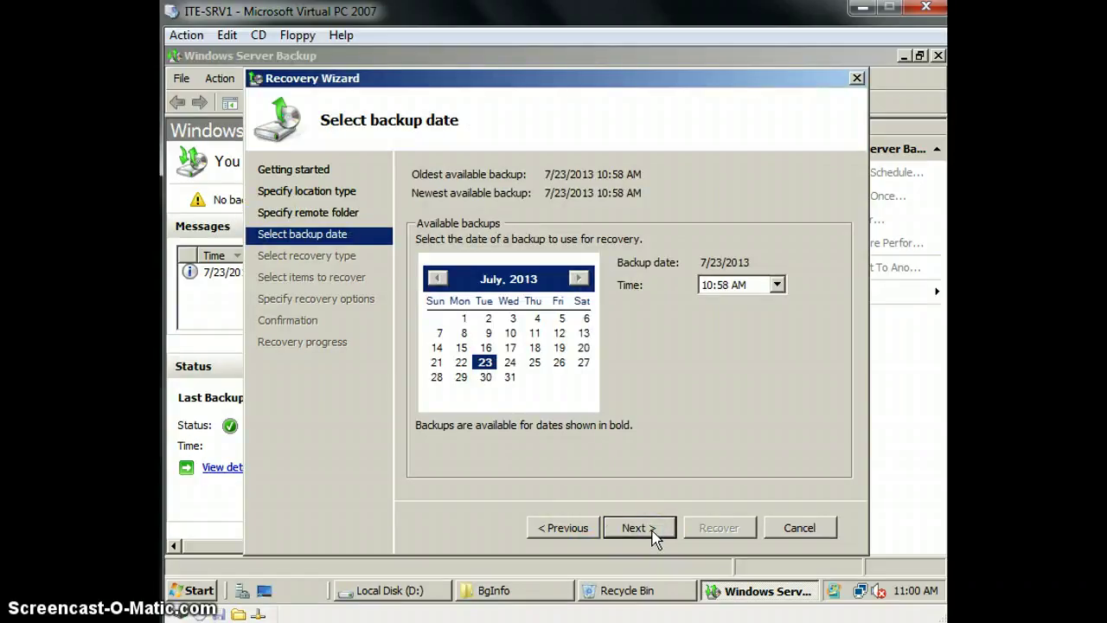
{"action": "left_click", "coordinate": [234, 477]}
{"action": "left_click", "coordinate": [631, 529]}
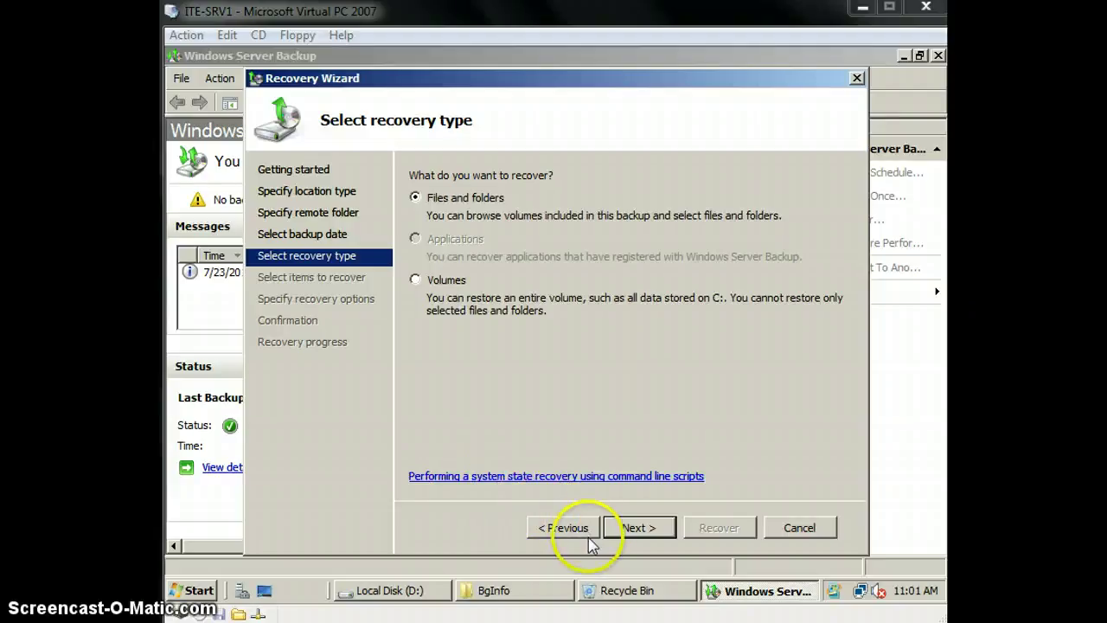
Choose to recover files and folders, and select the BgInfo folder on Local disk (D:) of ITE-SRV1.
{"action": "left_click", "coordinate": [623, 534]}
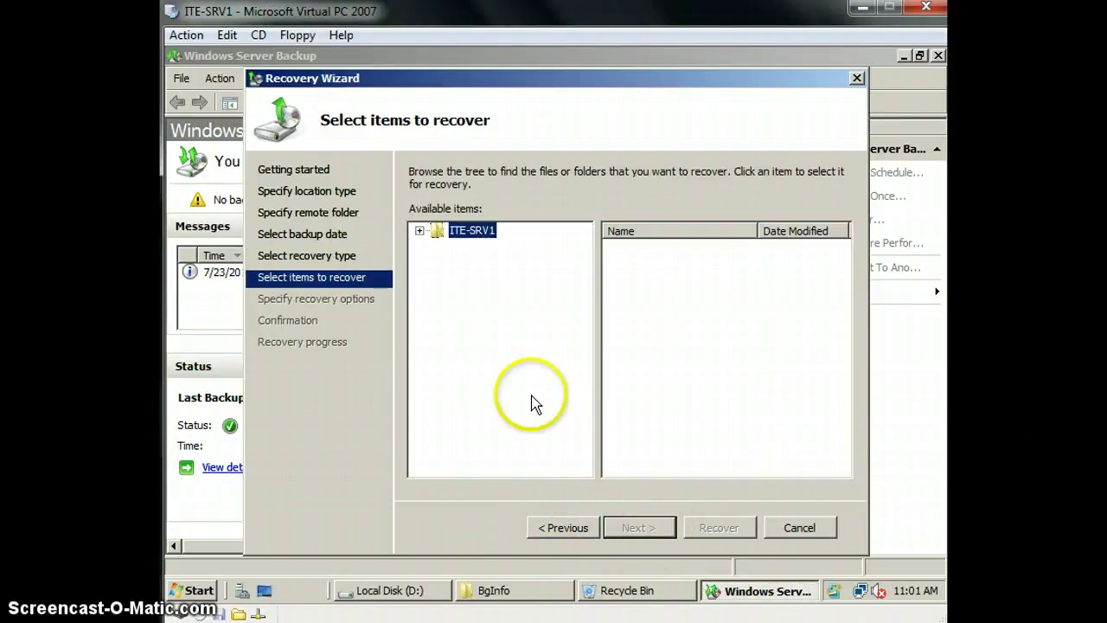
{"action": "left_click", "coordinate": [420, 230]}
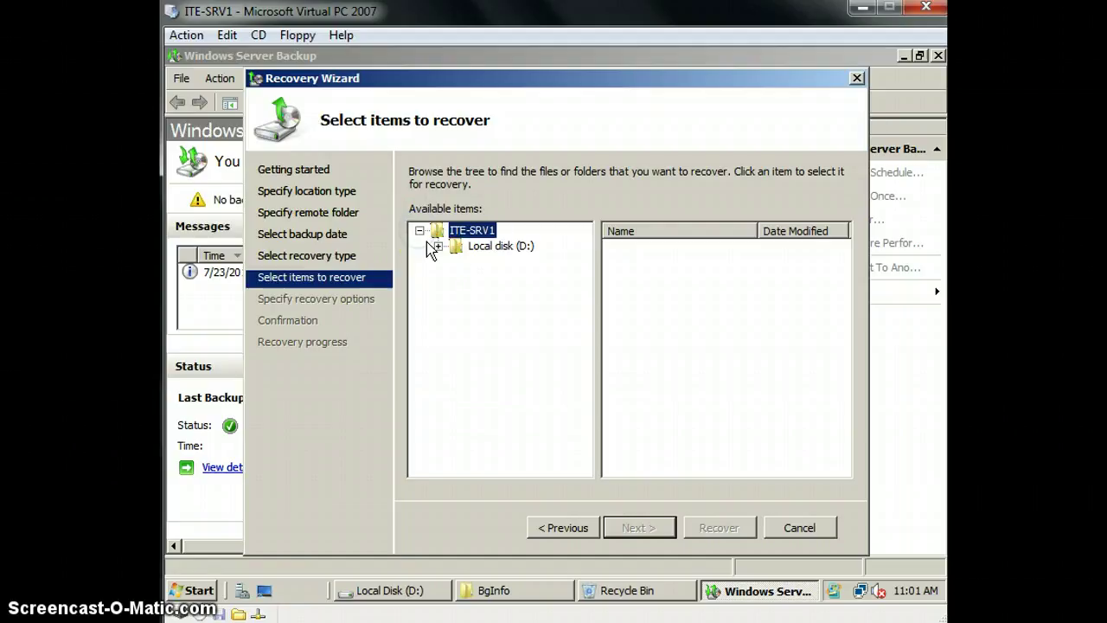
{"action": "left_click", "coordinate": [438, 246]}
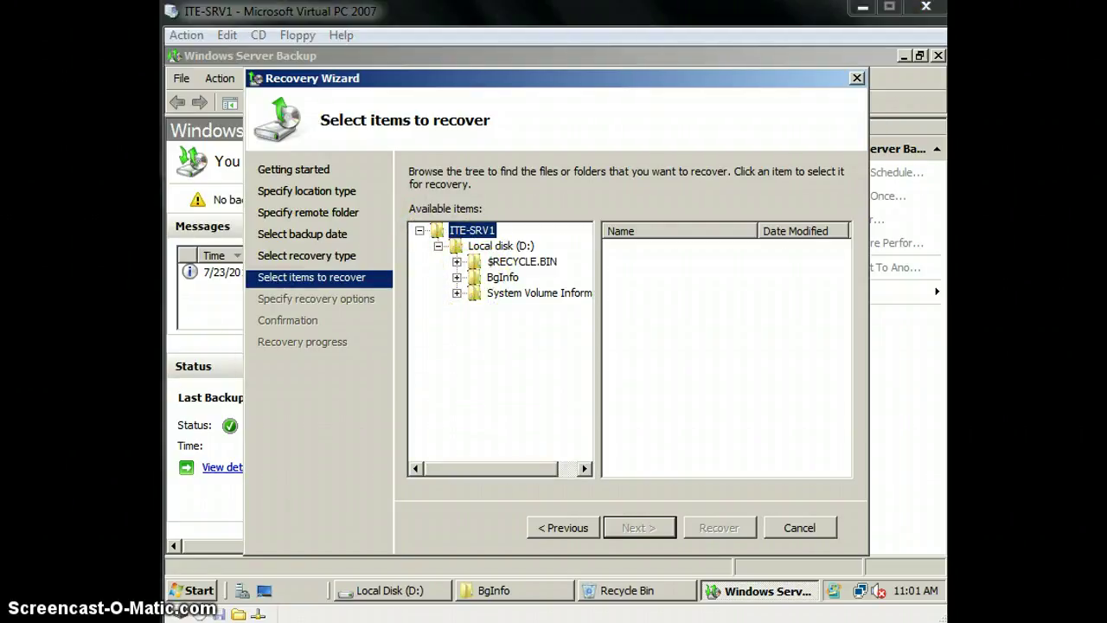
{"action": "left_click", "coordinate": [503, 278]}
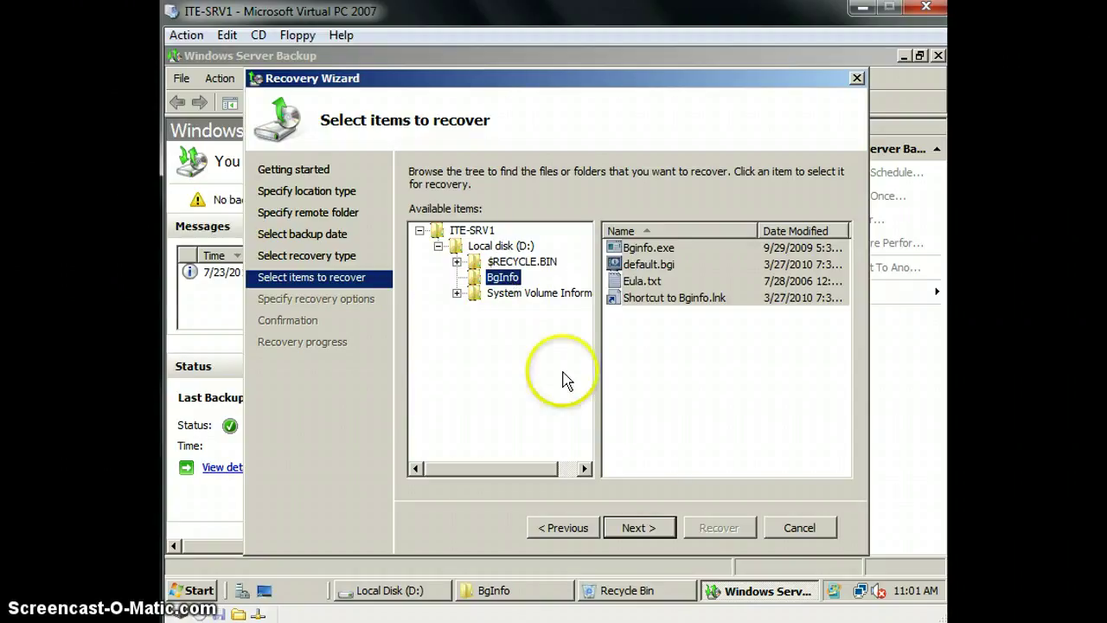
{"action": "left_click", "coordinate": [638, 526]}
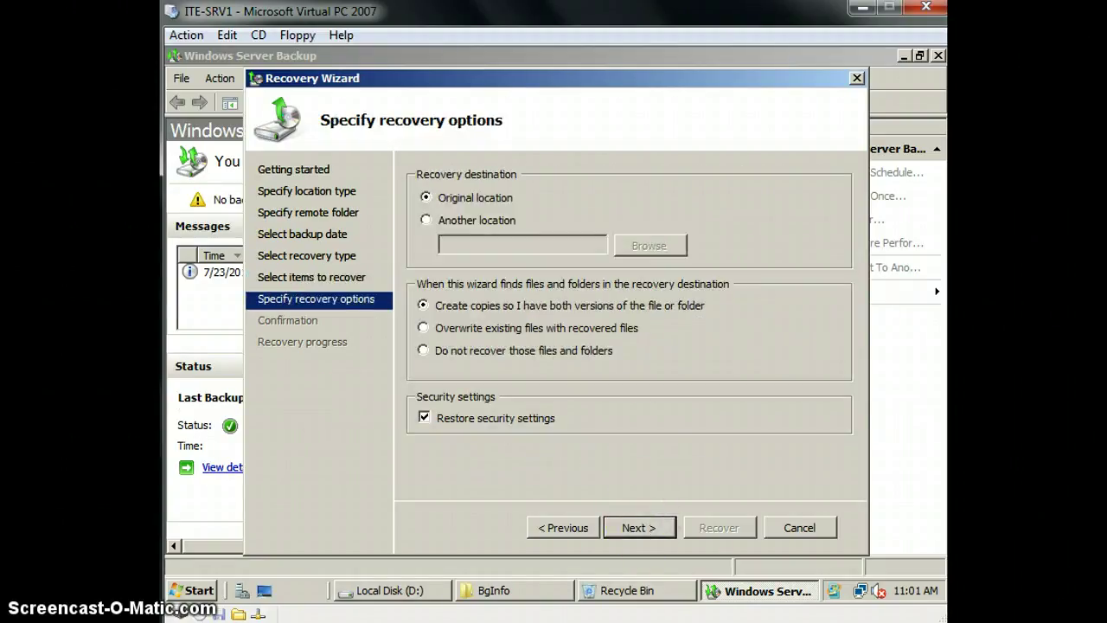
Recover the files to their original location as copies with security settings restored, and close the wizard and Windows Server Backup.
{"action": "left_click", "coordinate": [315, 413]}
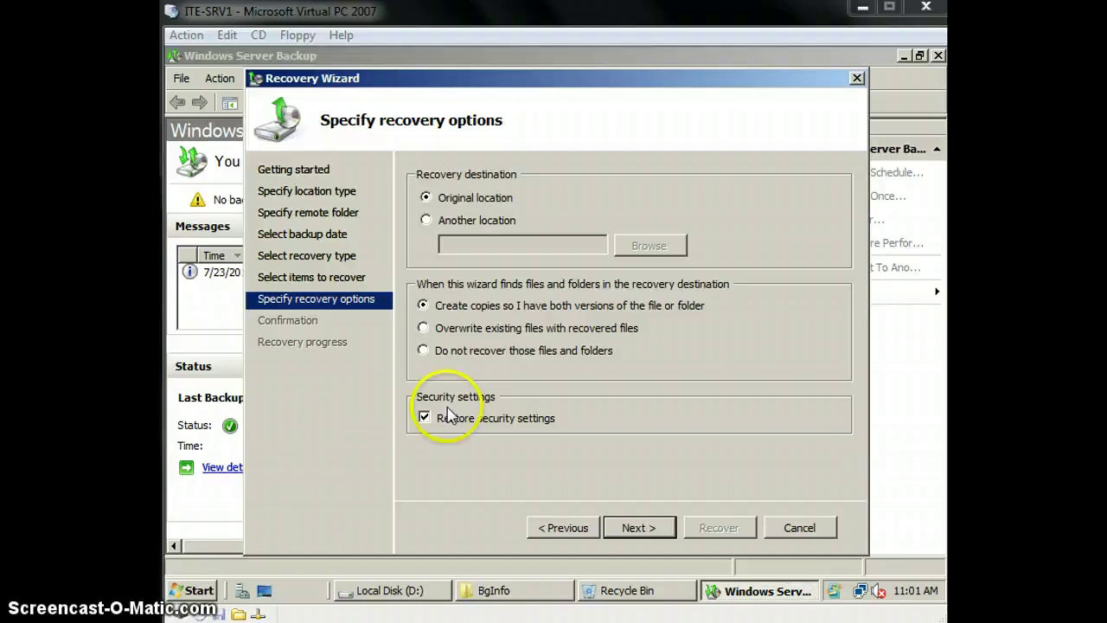
{"action": "left_click", "coordinate": [639, 528]}
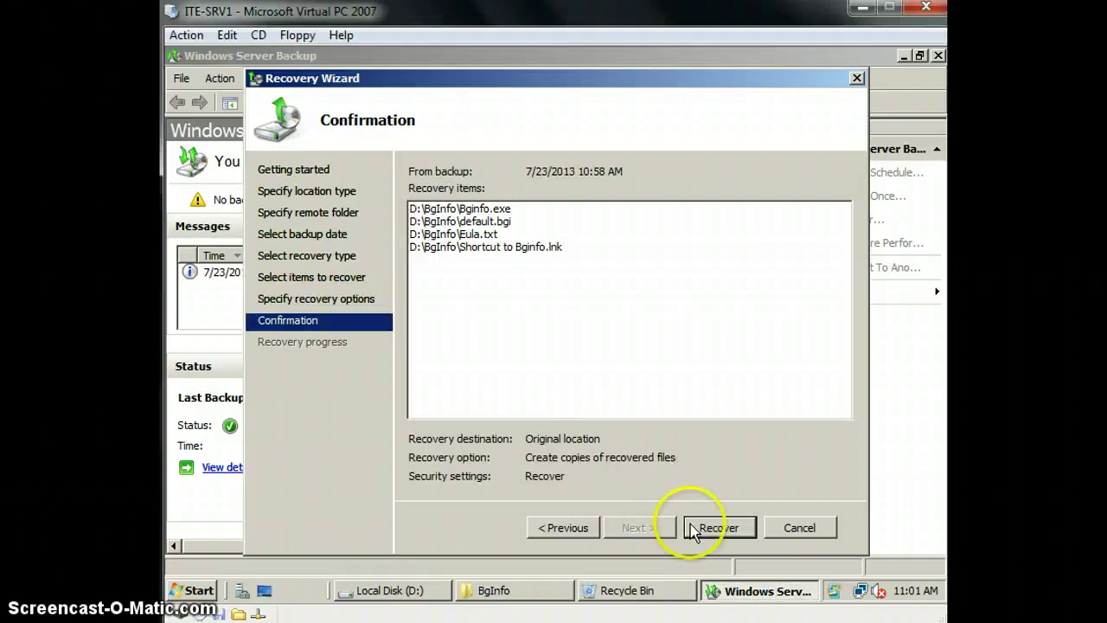
{"action": "left_click", "coordinate": [698, 527]}
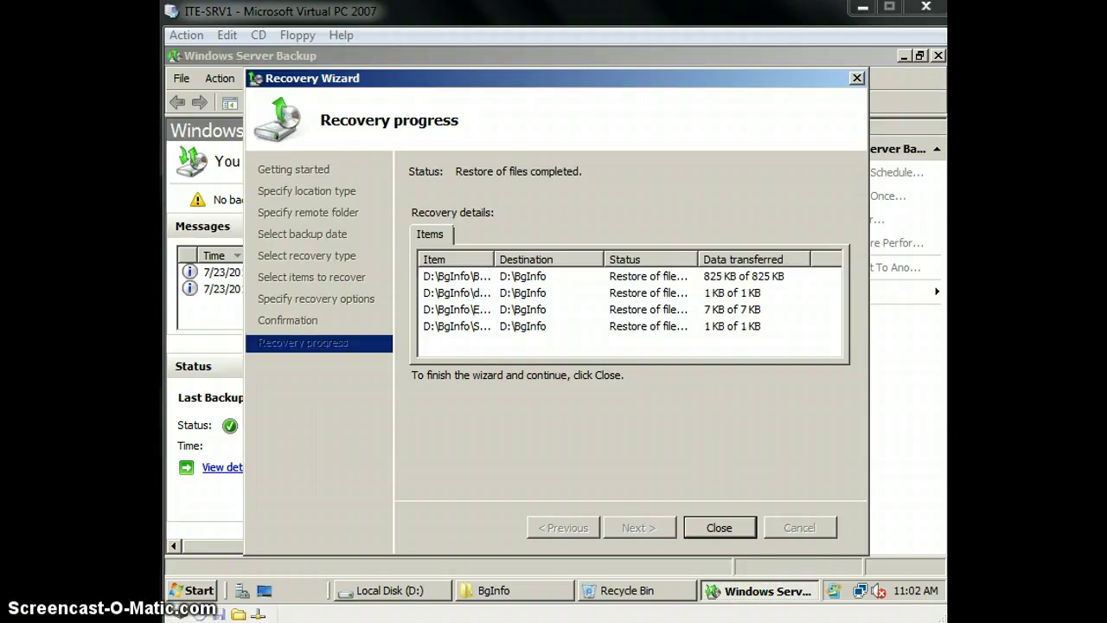
{"action": "left_click", "coordinate": [734, 533]}
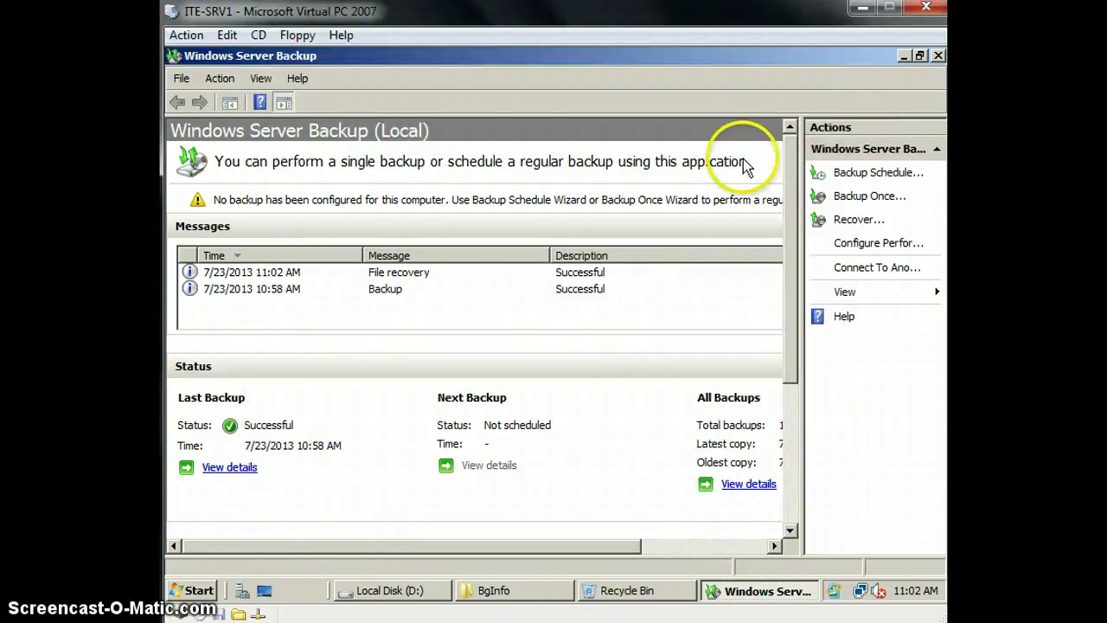
{"action": "left_click", "coordinate": [939, 58]}
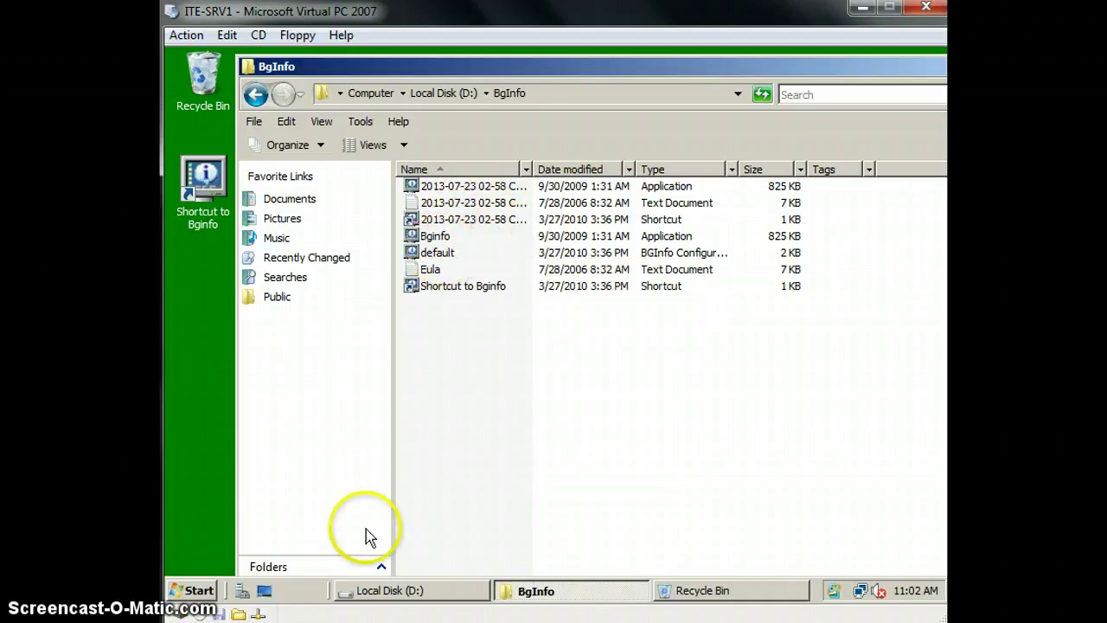
{"action": "left_click", "coordinate": [192, 590]}
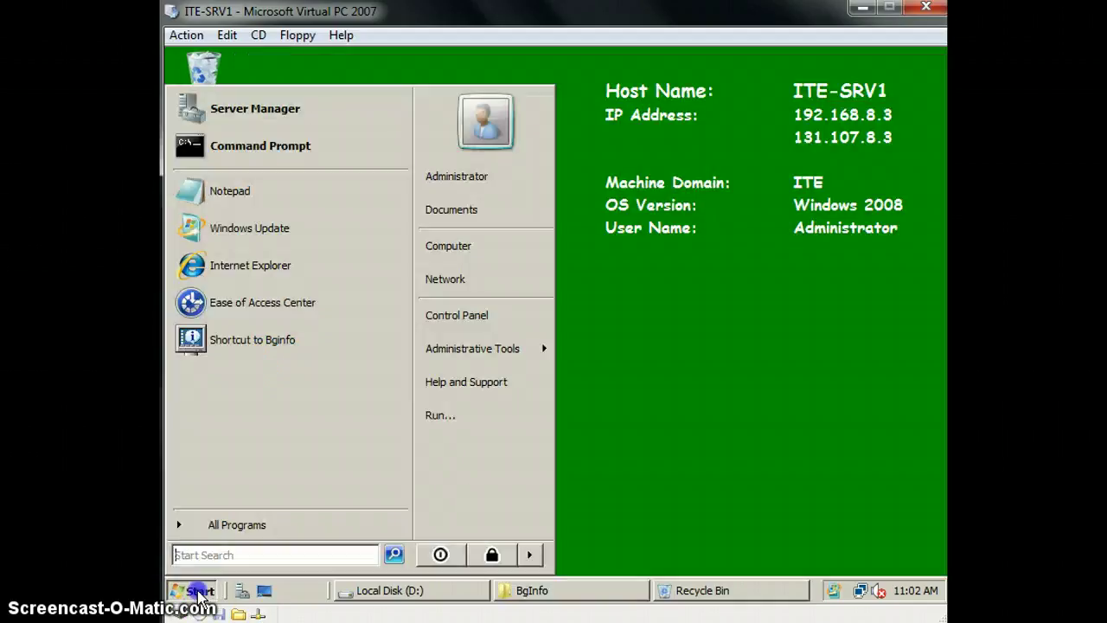
{"action": "left_click", "coordinate": [289, 151]}
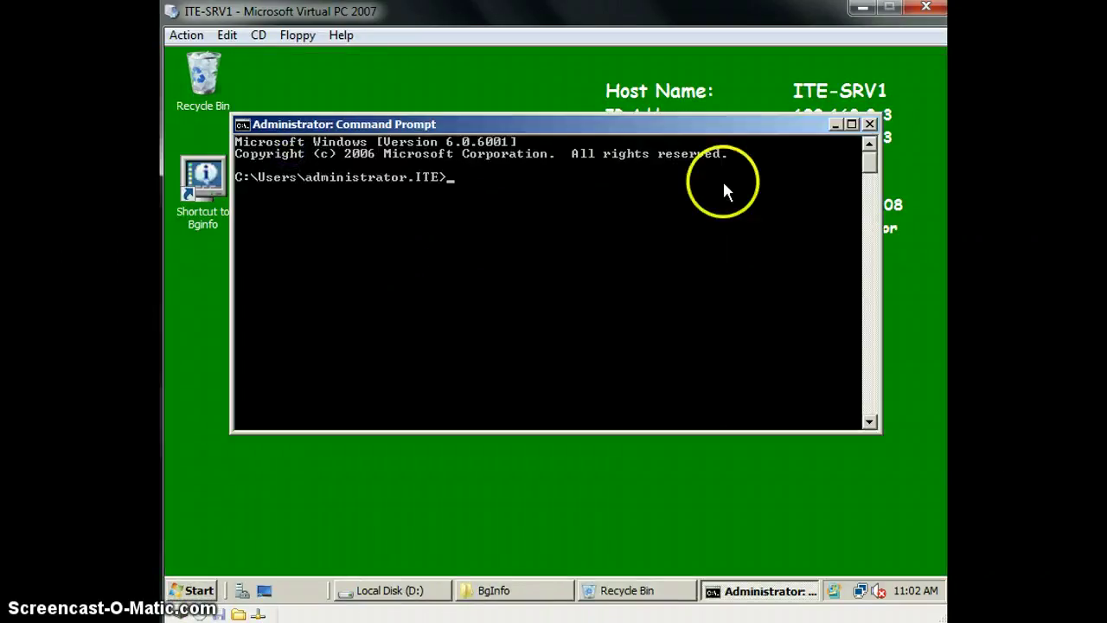
{"action": "left_click", "coordinate": [870, 123]}
Open an administrator Command Prompt, run "Wbadmin start systemstatebackup -backuptarget:D:" and agree to start the backup operation.
{"action": "left_click", "coordinate": [201, 588]}
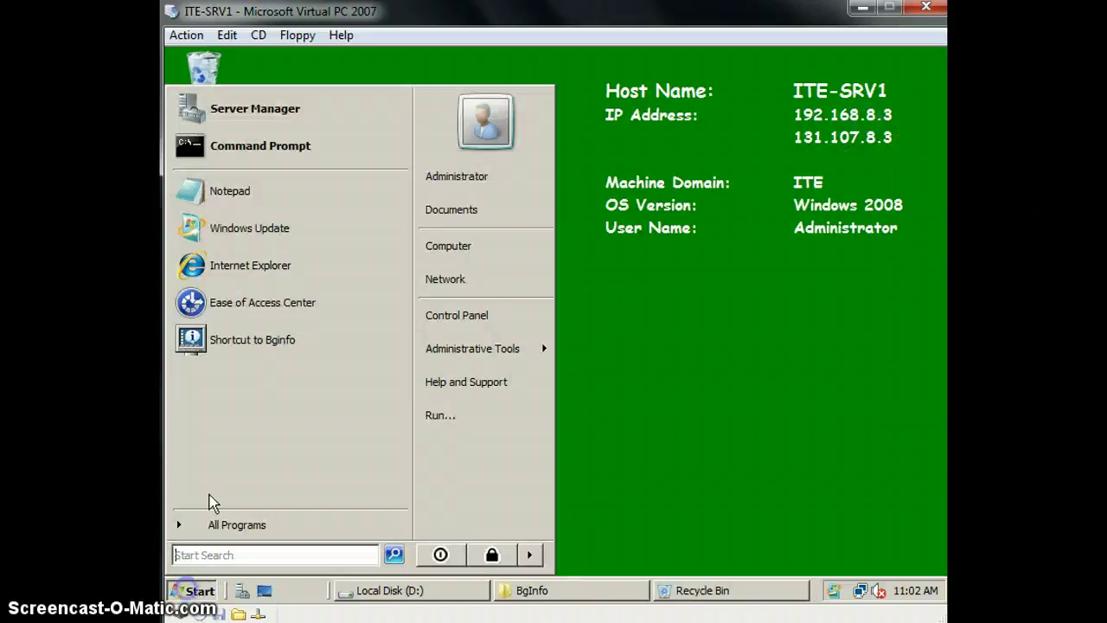
{"action": "right_click", "coordinate": [305, 147]}
{"action": "left_click", "coordinate": [333, 189]}
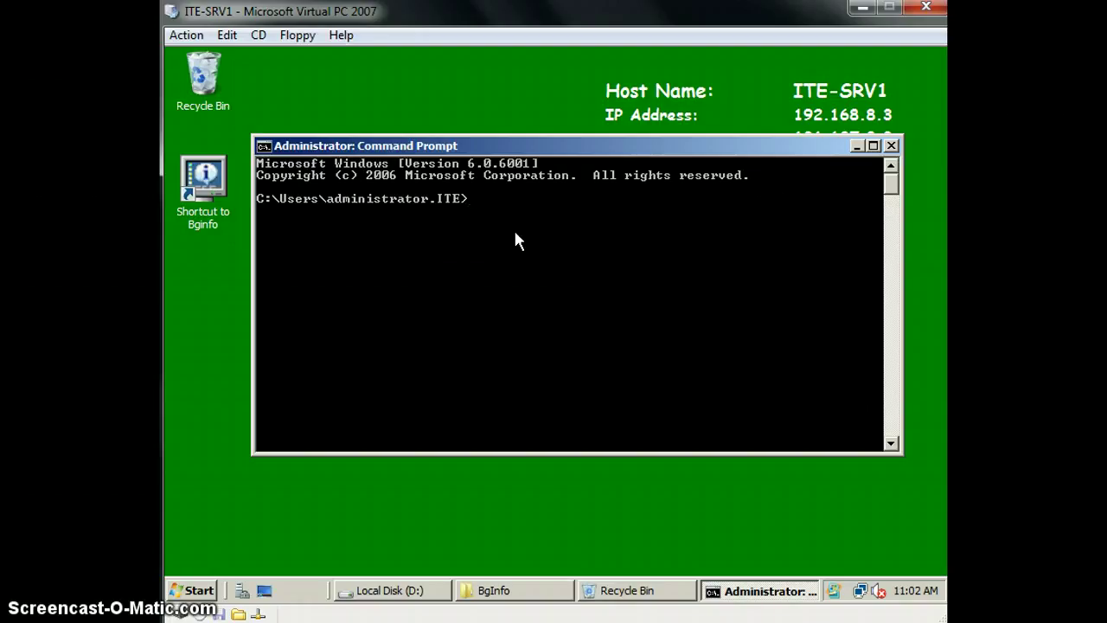
{"action": "type", "text": "Wbadmin start s"}
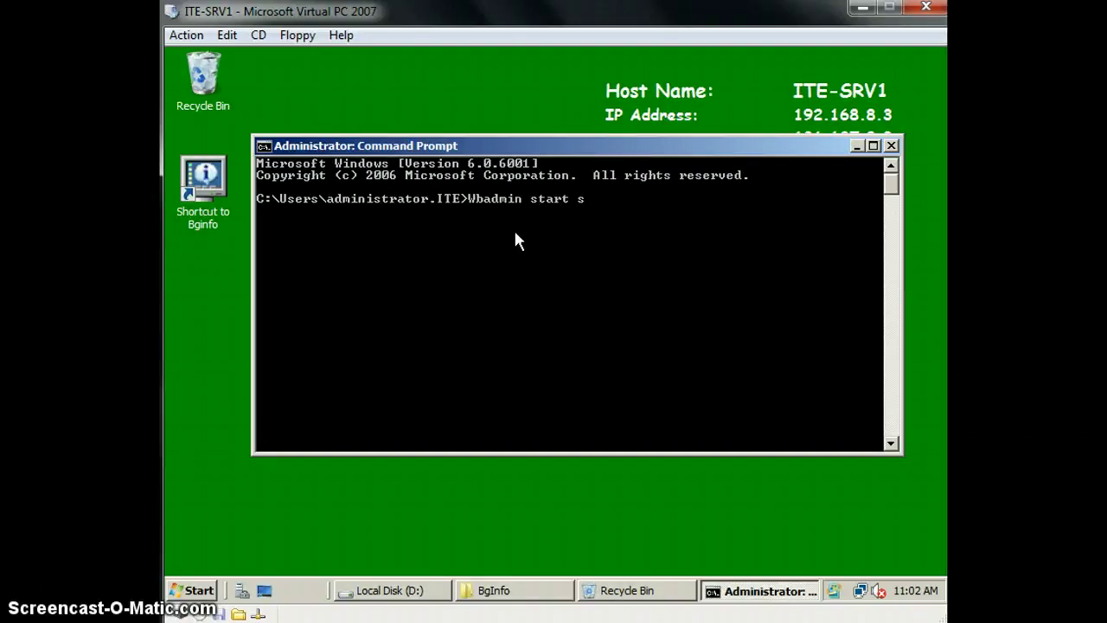
{"action": "type", "text": "ystemstateback"}
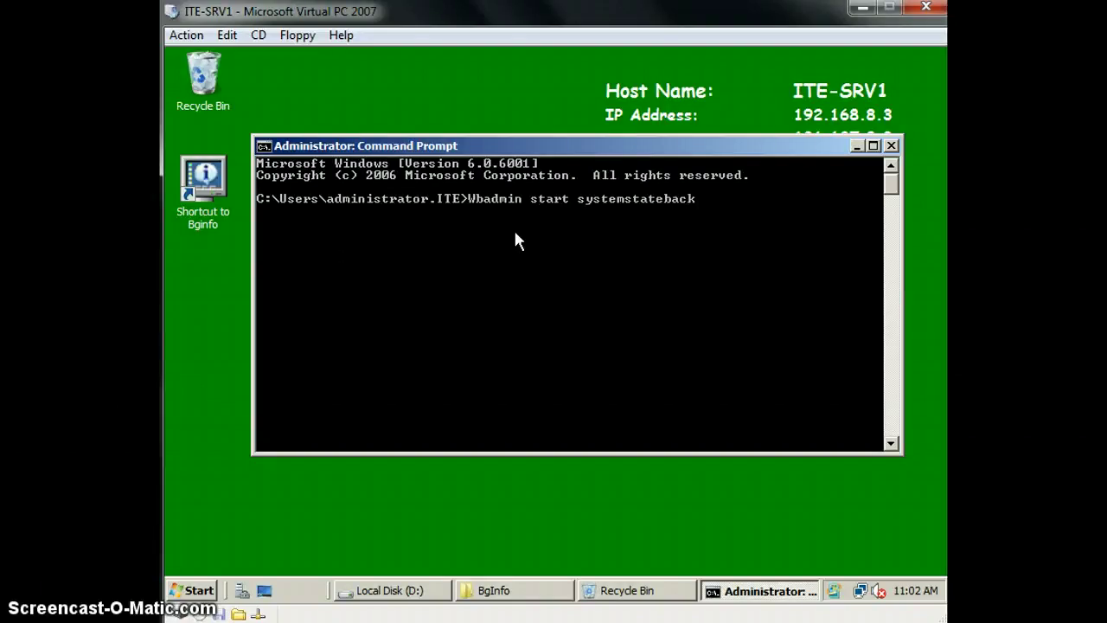
{"action": "type", "text": "up -backuptarg"}
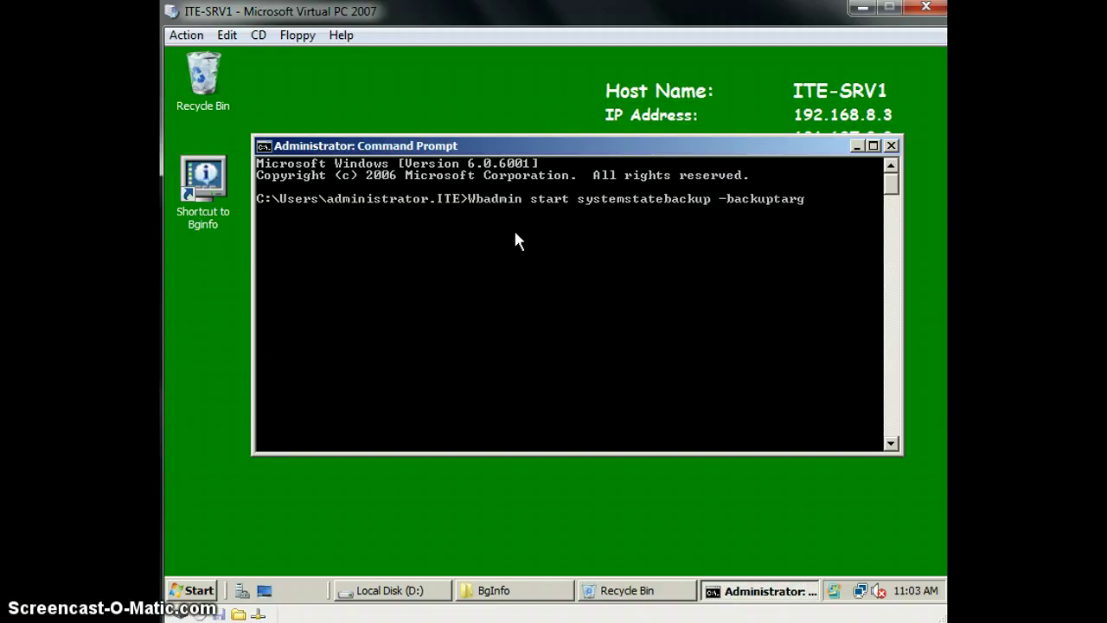
{"action": "type", "text": "et:D:"}
{"action": "key", "text": "Return"}
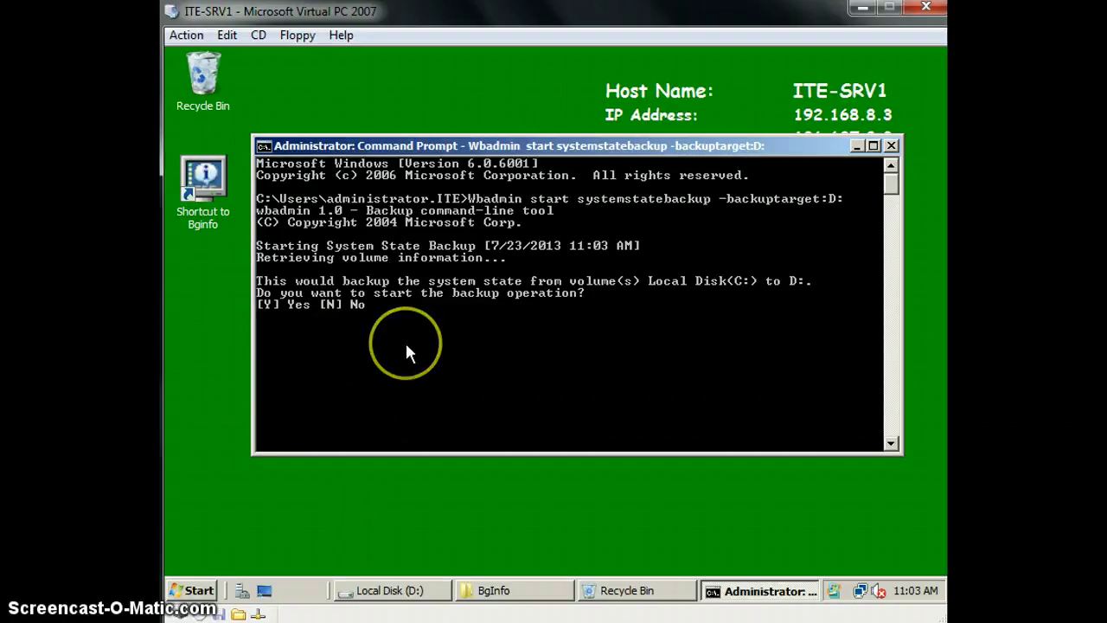
{"action": "type", "text": "y"}
{"action": "key", "text": "Return"}
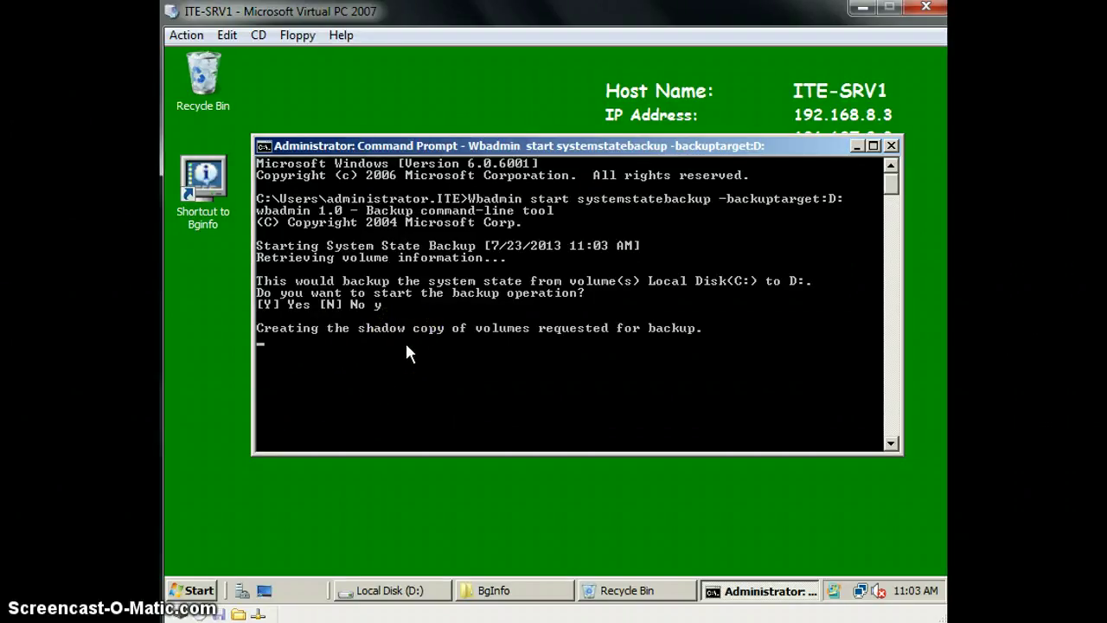